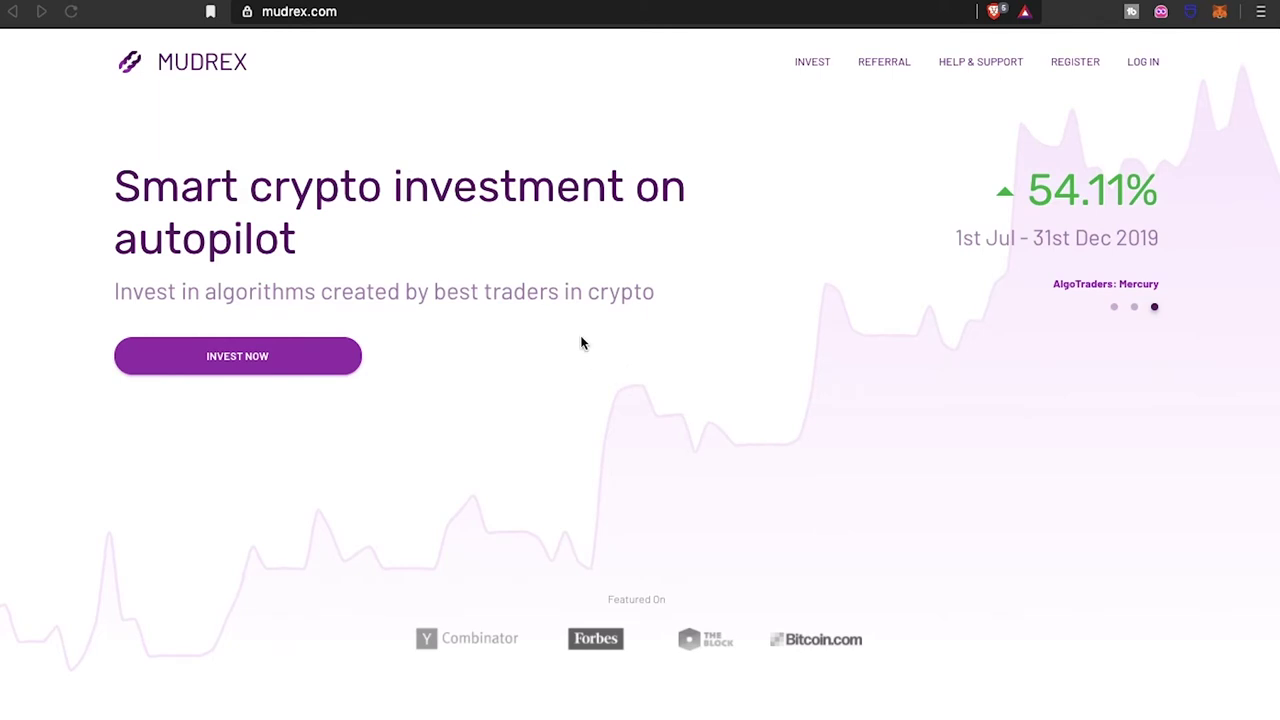
pyautogui.scroll(-2, 583, 343)
pyautogui.scroll(-2, 583, 343)
pyautogui.scroll(-2, 583, 343)
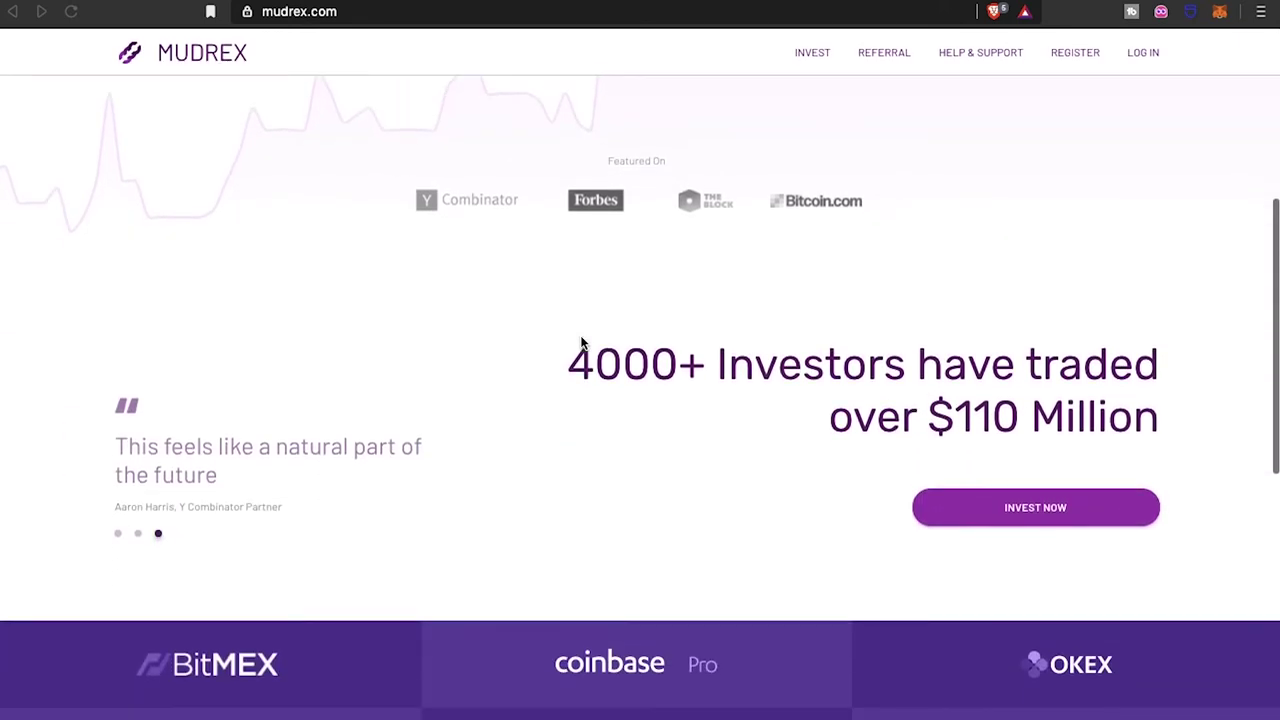
pyautogui.scroll(-1, 581, 343)
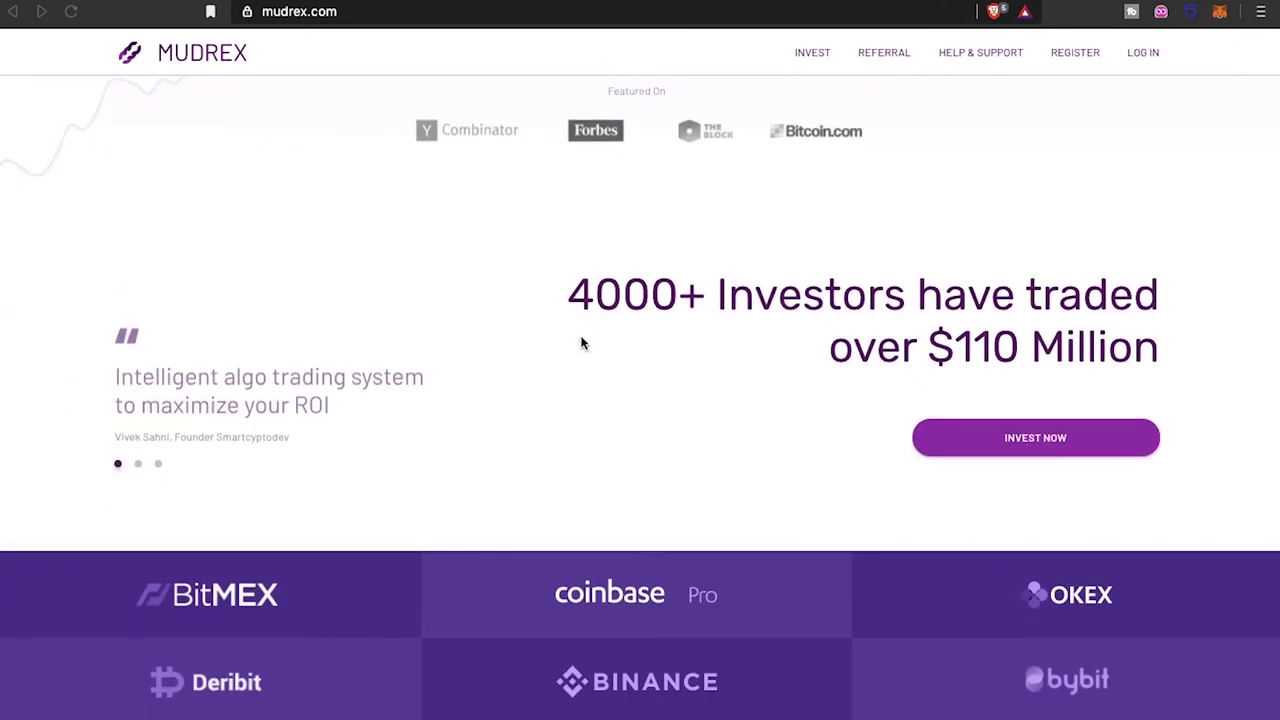
pyautogui.scroll(-2, 581, 343)
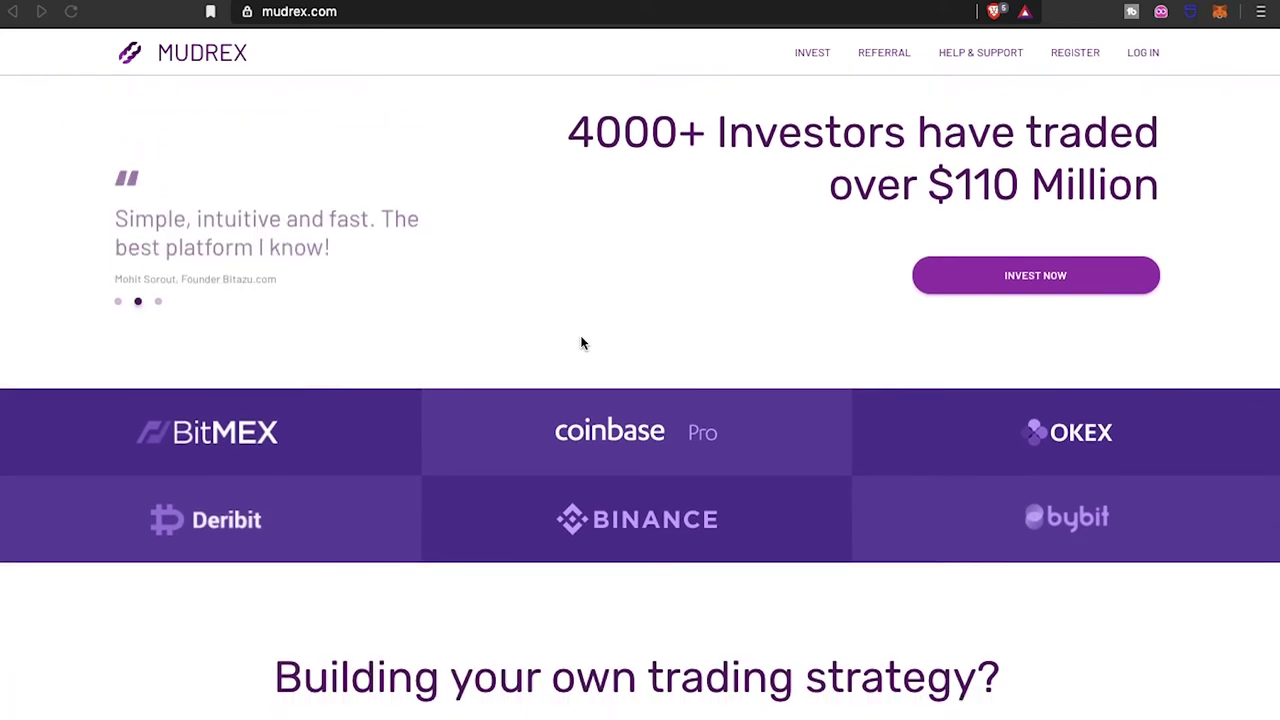
pyautogui.scroll(-2, 581, 343)
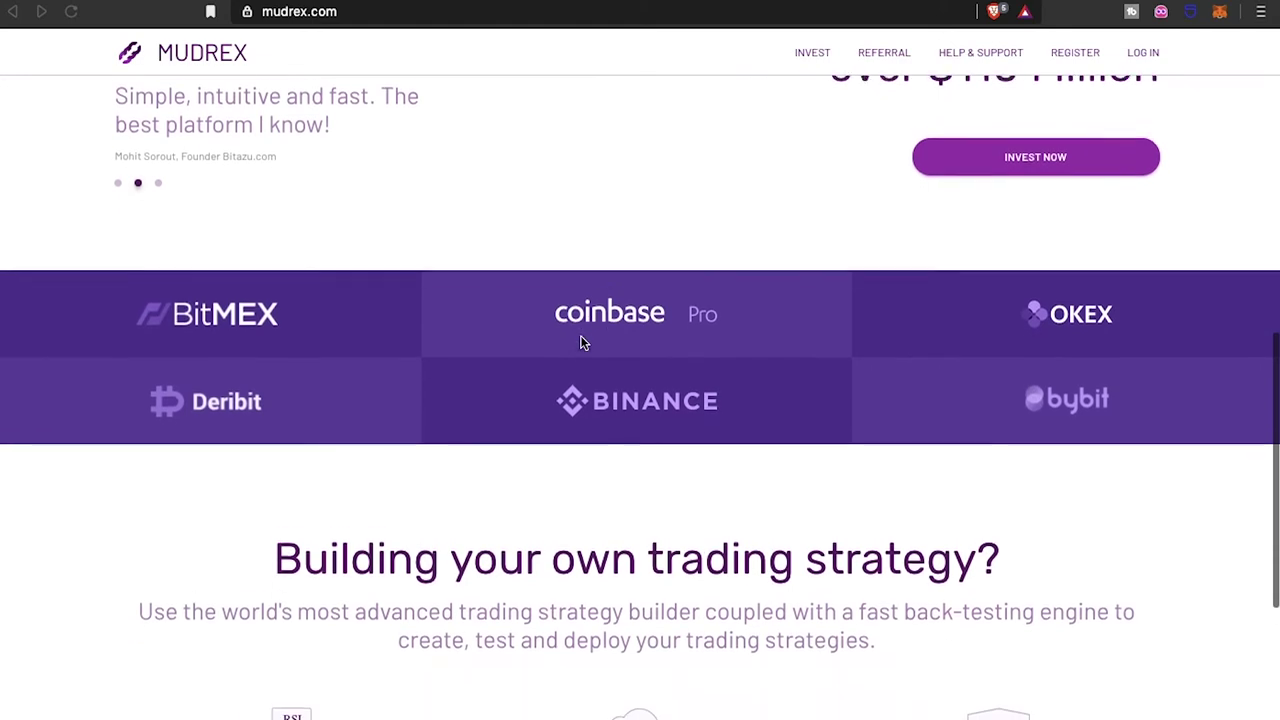
pyautogui.scroll(-1, 581, 343)
pyautogui.scroll(-1, 581, 343)
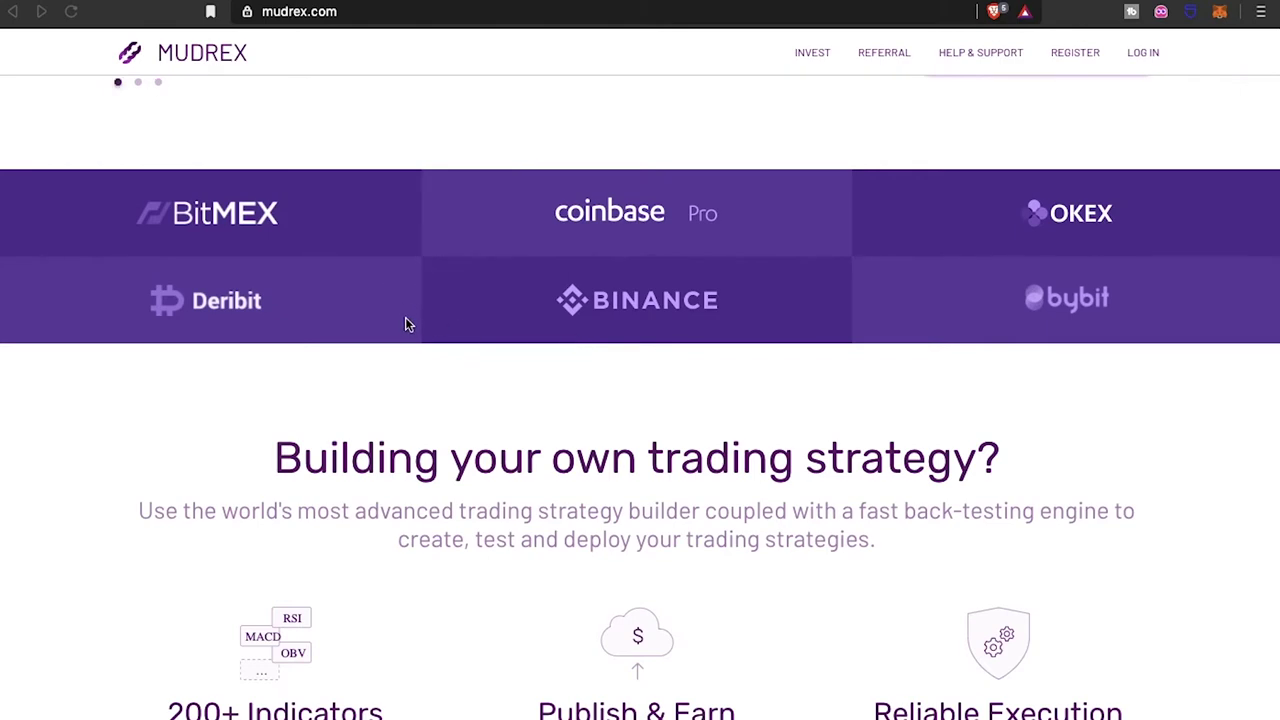
pyautogui.scroll(-2, 527, 321)
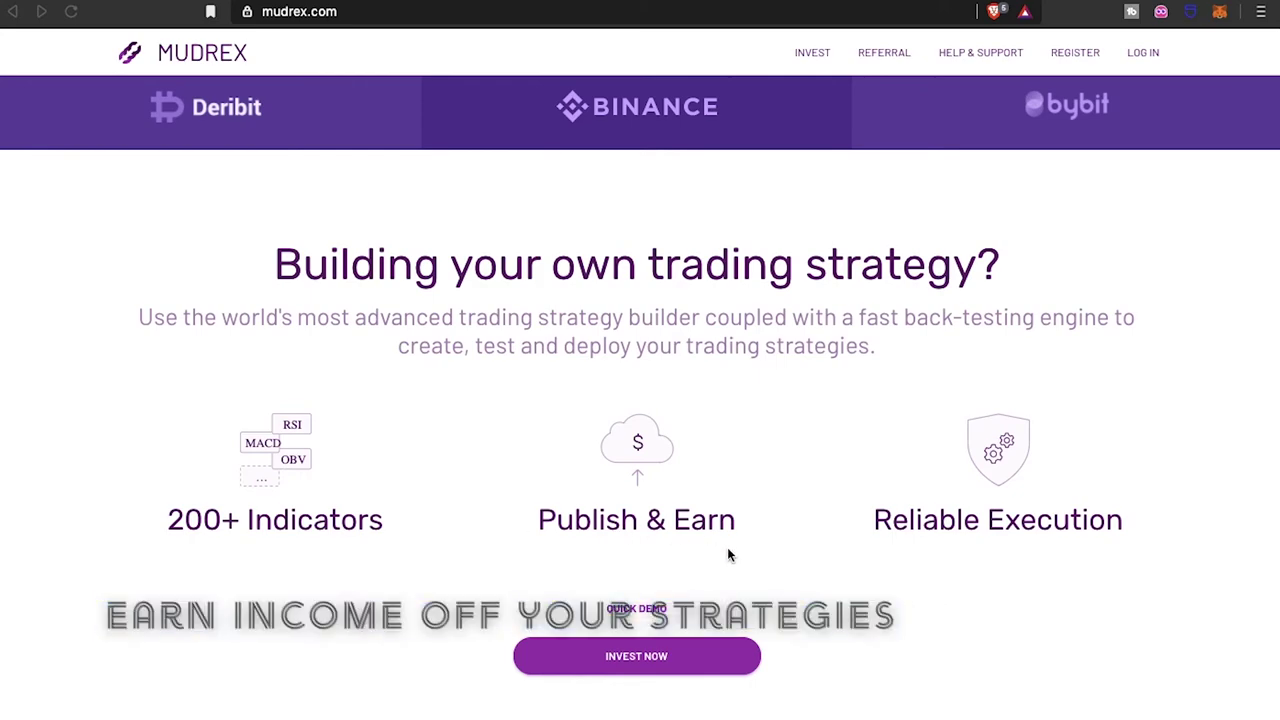
pyautogui.scroll(-2, 728, 548)
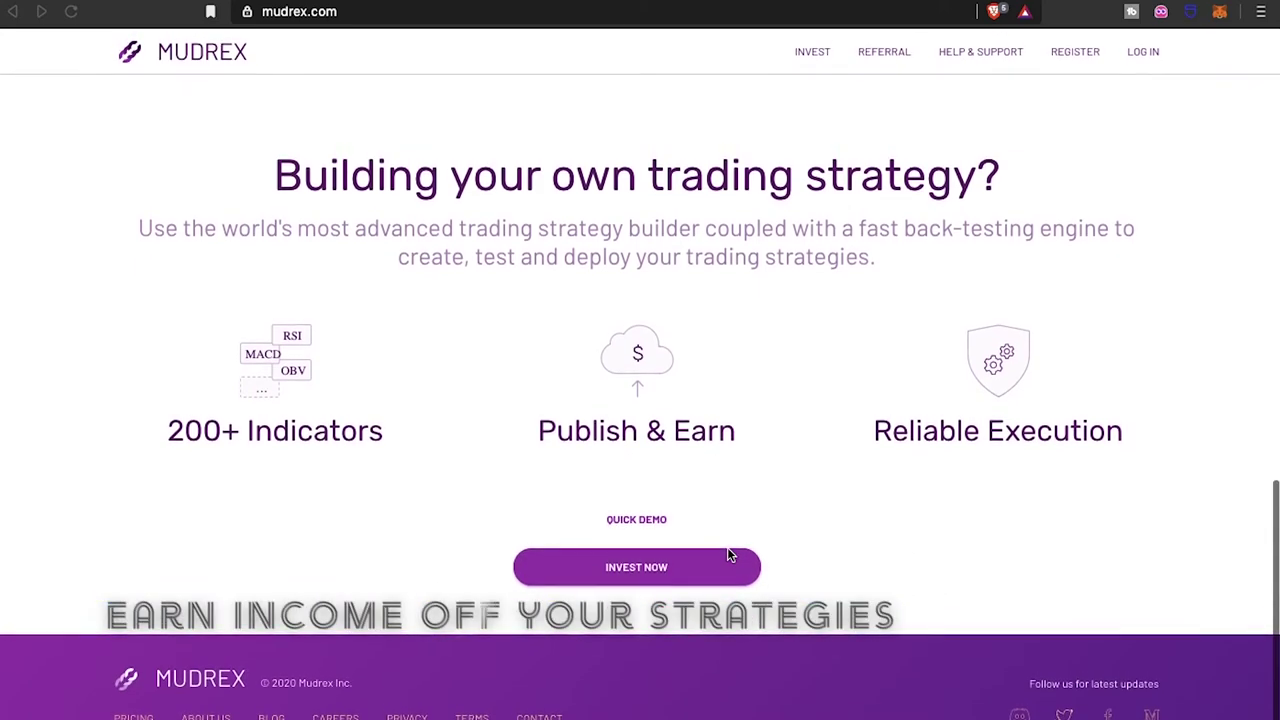
pyautogui.scroll(3, 727, 548)
pyautogui.scroll(1, 727, 548)
pyautogui.scroll(1, 727, 548)
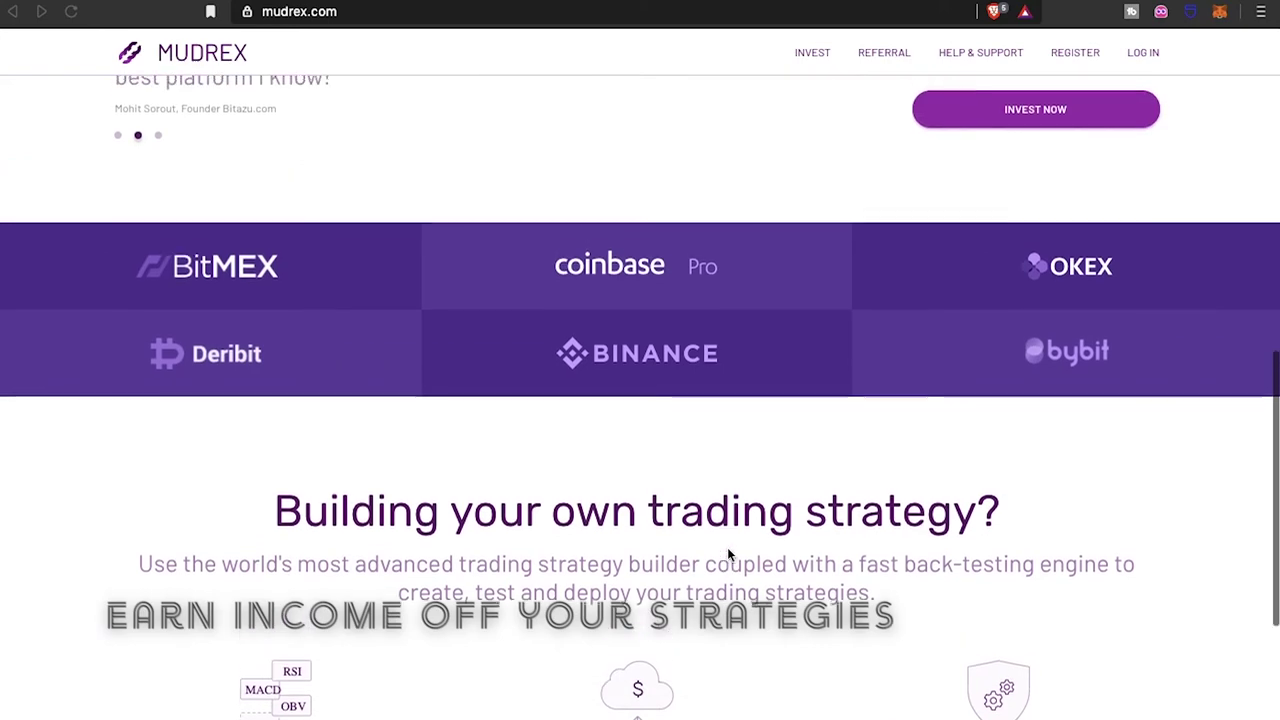
pyautogui.scroll(3, 727, 548)
pyautogui.scroll(3, 727, 547)
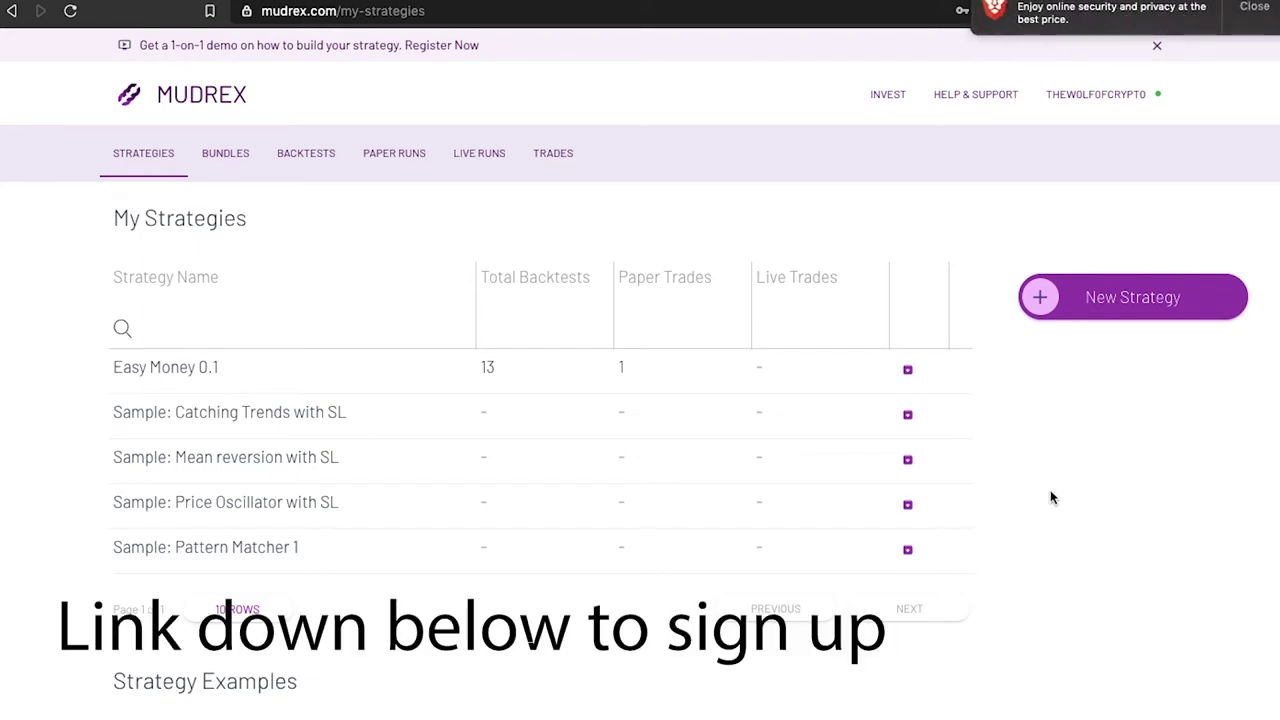
# Dismiss the browser privacy notice, browse My Strategies and Strategy Examples, then start a new strategy.
pyautogui.click(1250, 10)
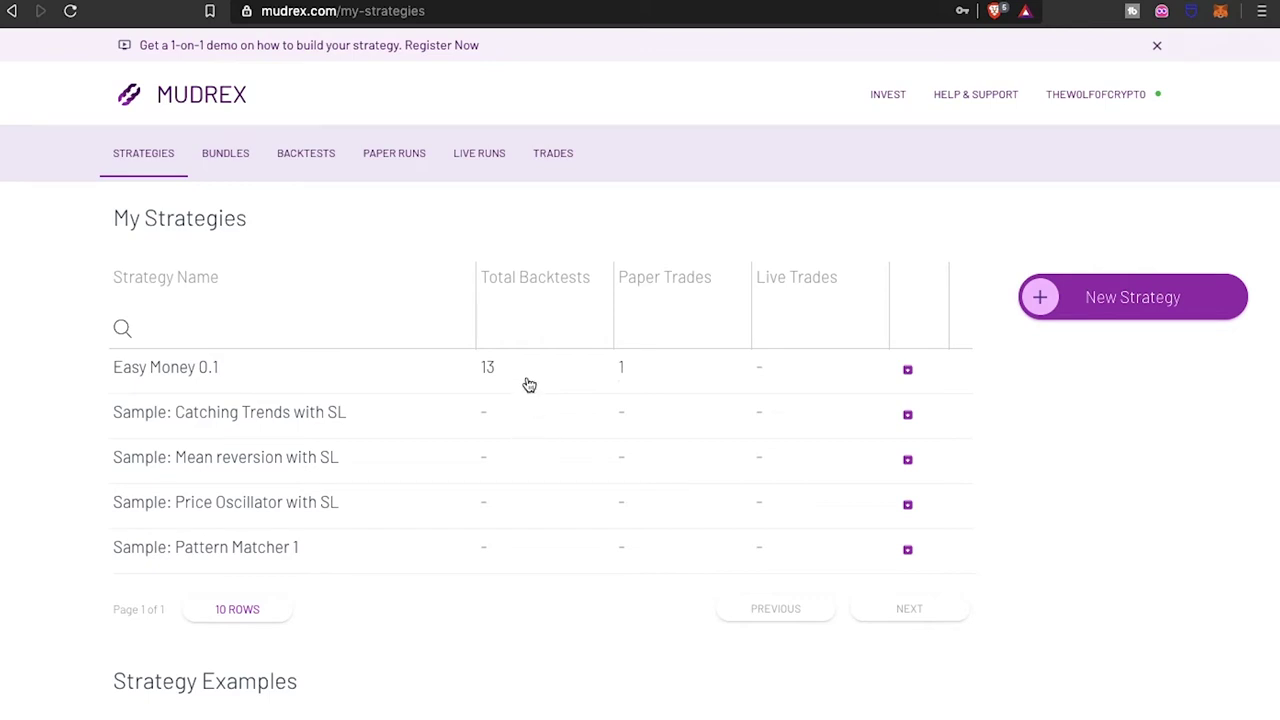
pyautogui.scroll(-3, 527, 380)
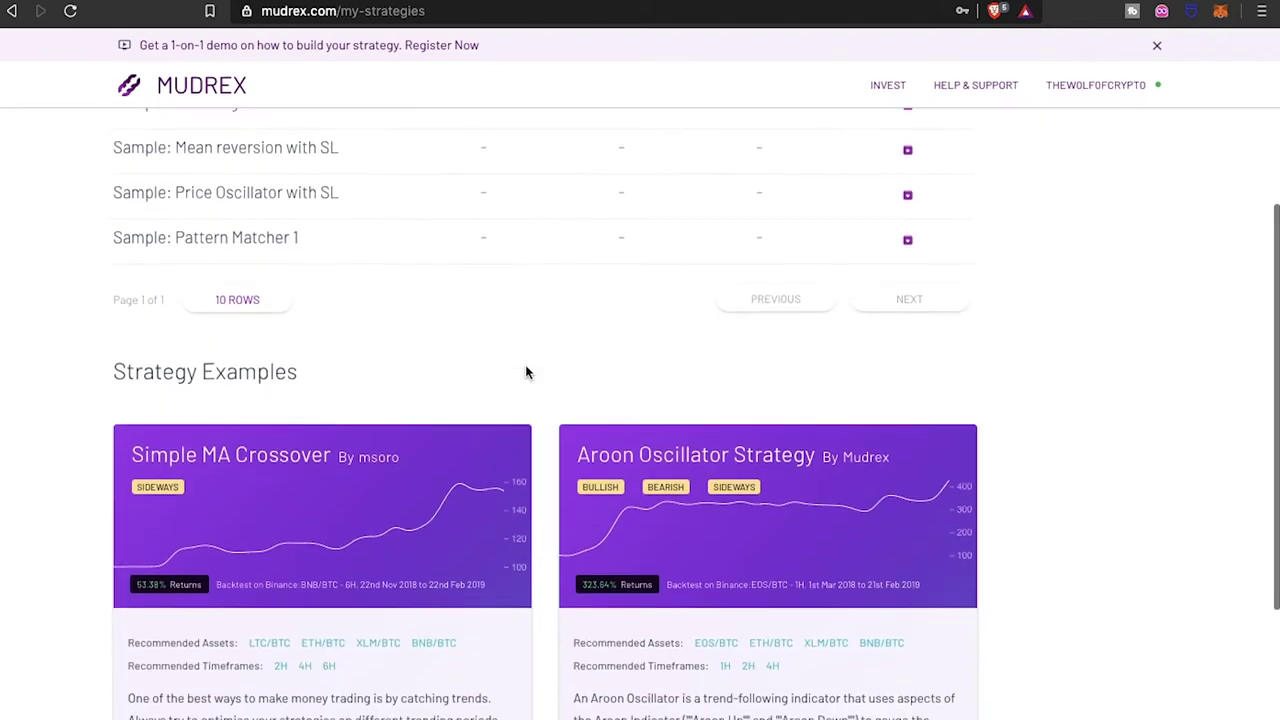
pyautogui.scroll(-1, 525, 370)
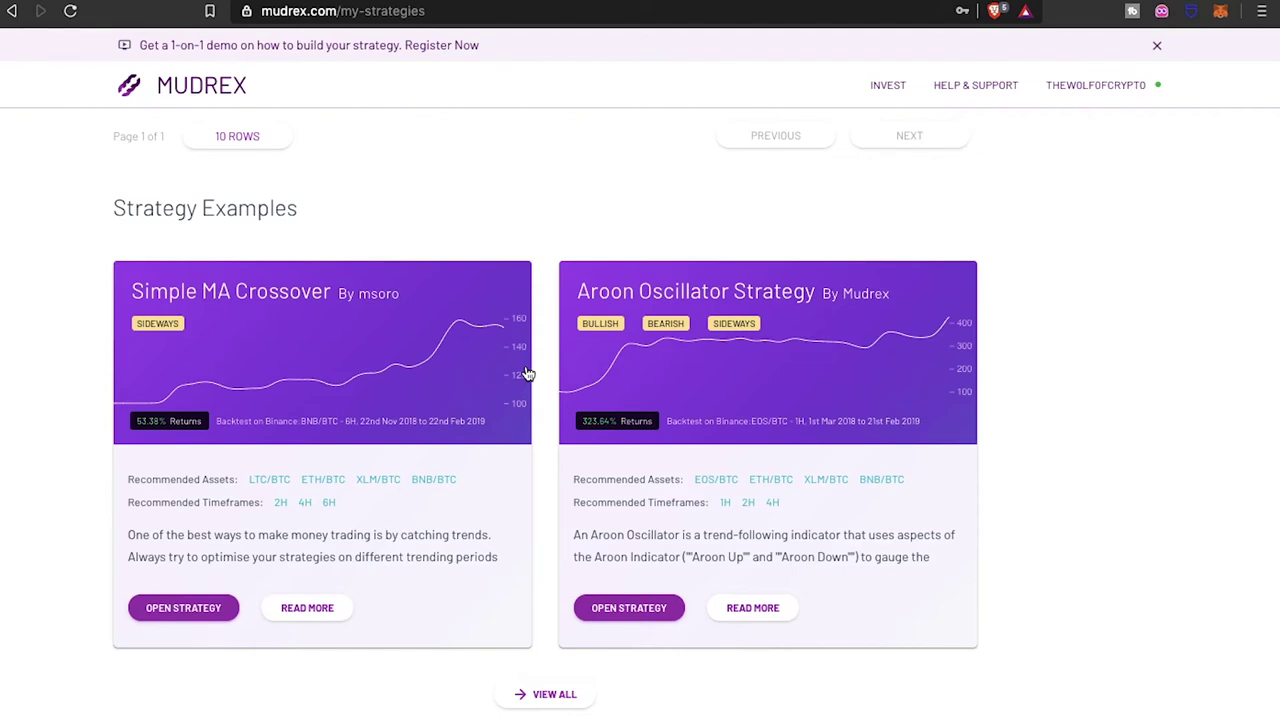
pyautogui.scroll(5, 576, 322)
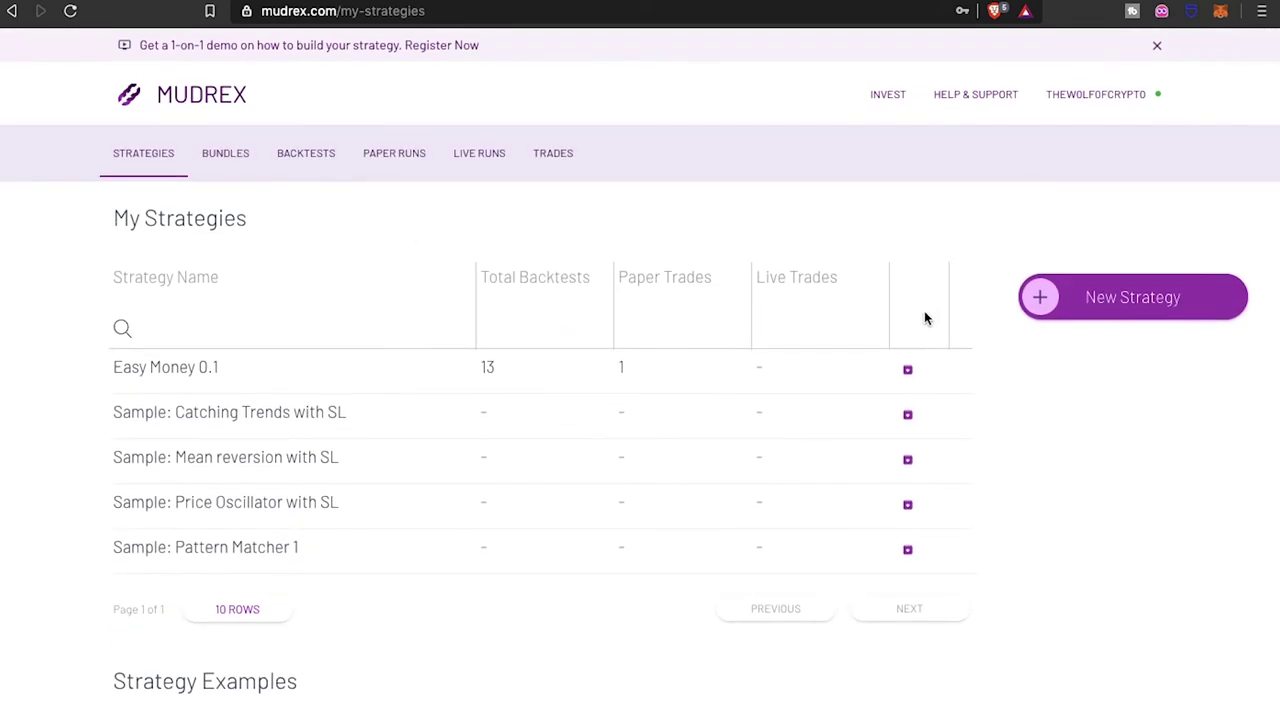
pyautogui.click(1082, 309)
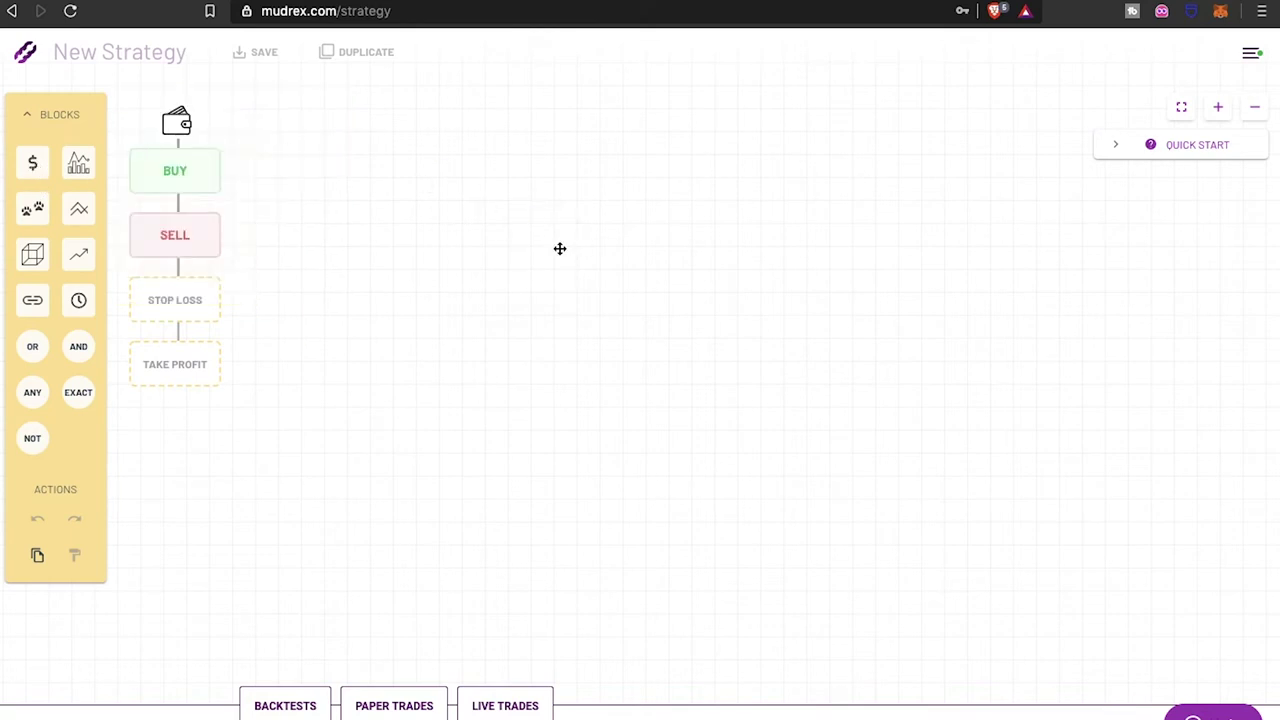
pyautogui.moveTo(560, 248); pyautogui.dragTo(560, 249)
pyautogui.moveTo(106, 171); pyautogui.dragTo(774, 235)
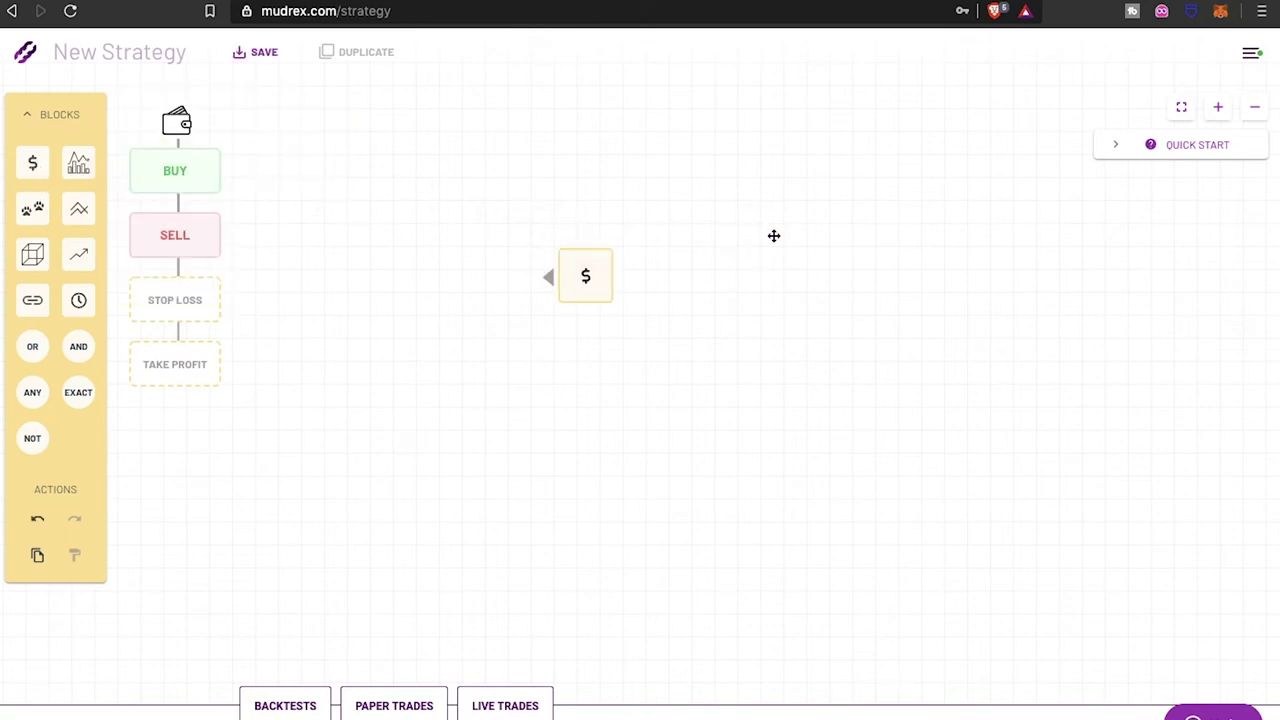
pyautogui.moveTo(78, 208); pyautogui.dragTo(480, 455)
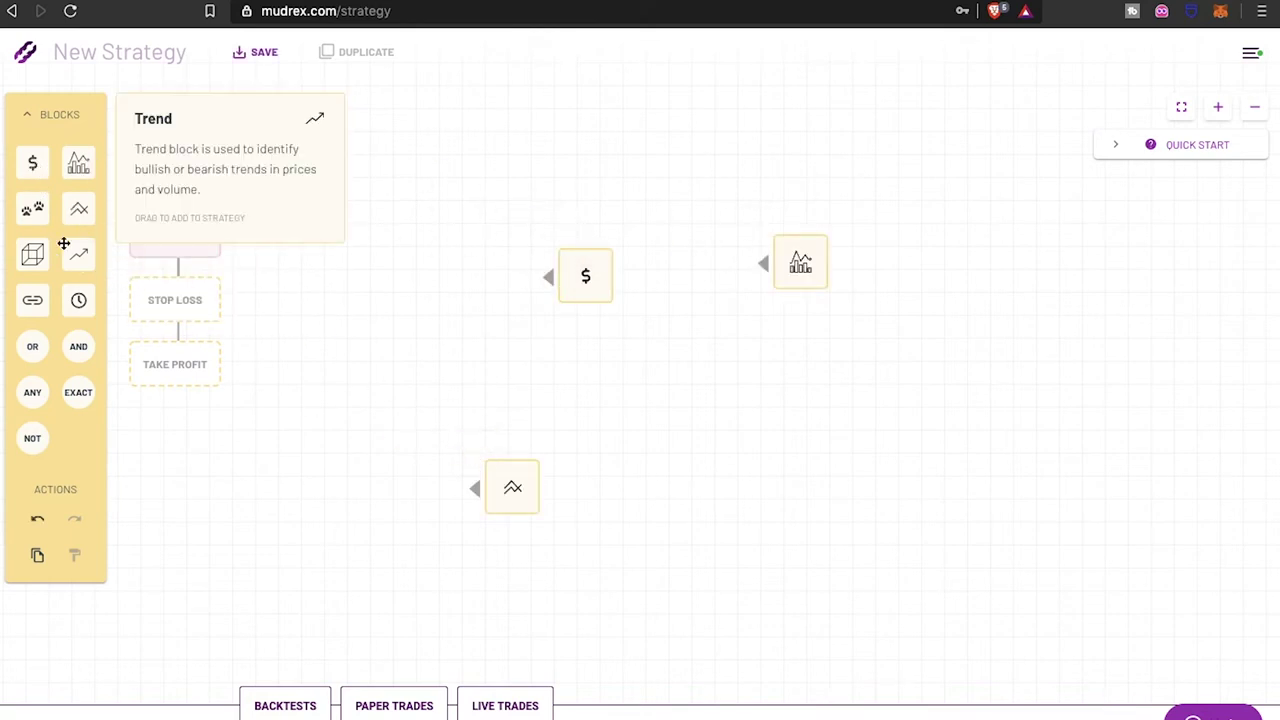
pyautogui.moveTo(32, 208); pyautogui.dragTo(697, 428)
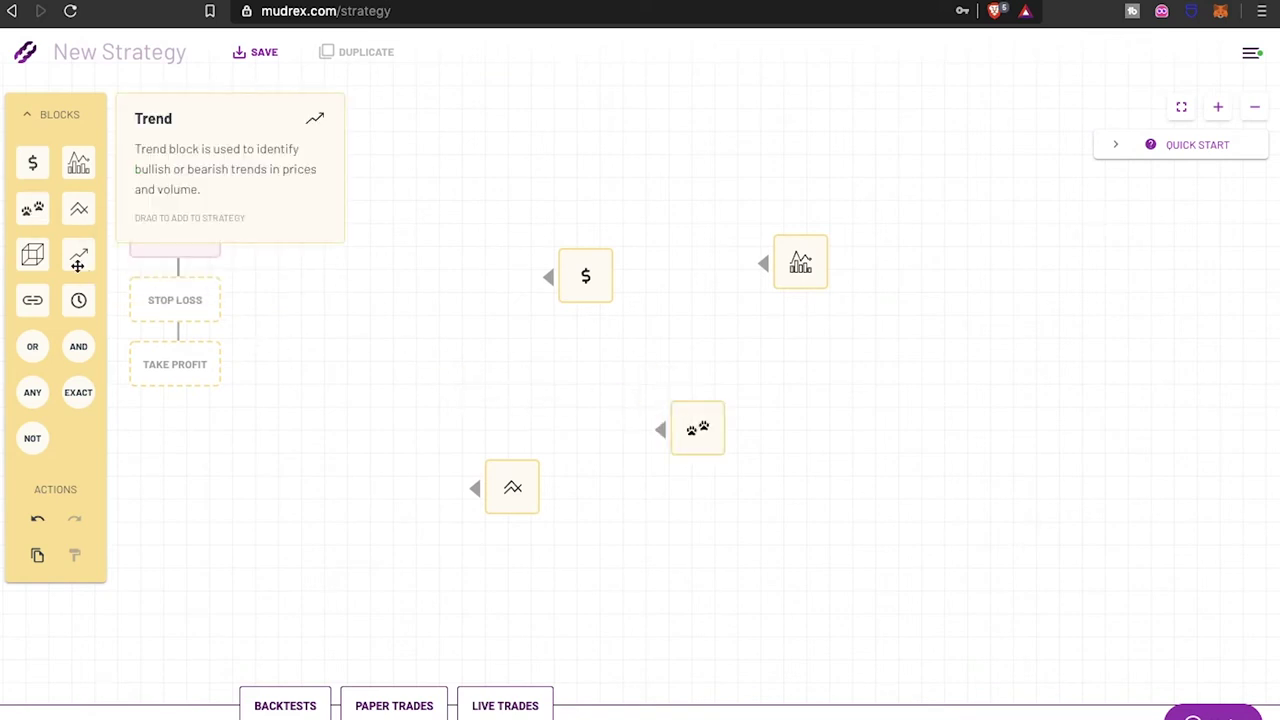
pyautogui.moveTo(78, 265); pyautogui.dragTo(470, 388)
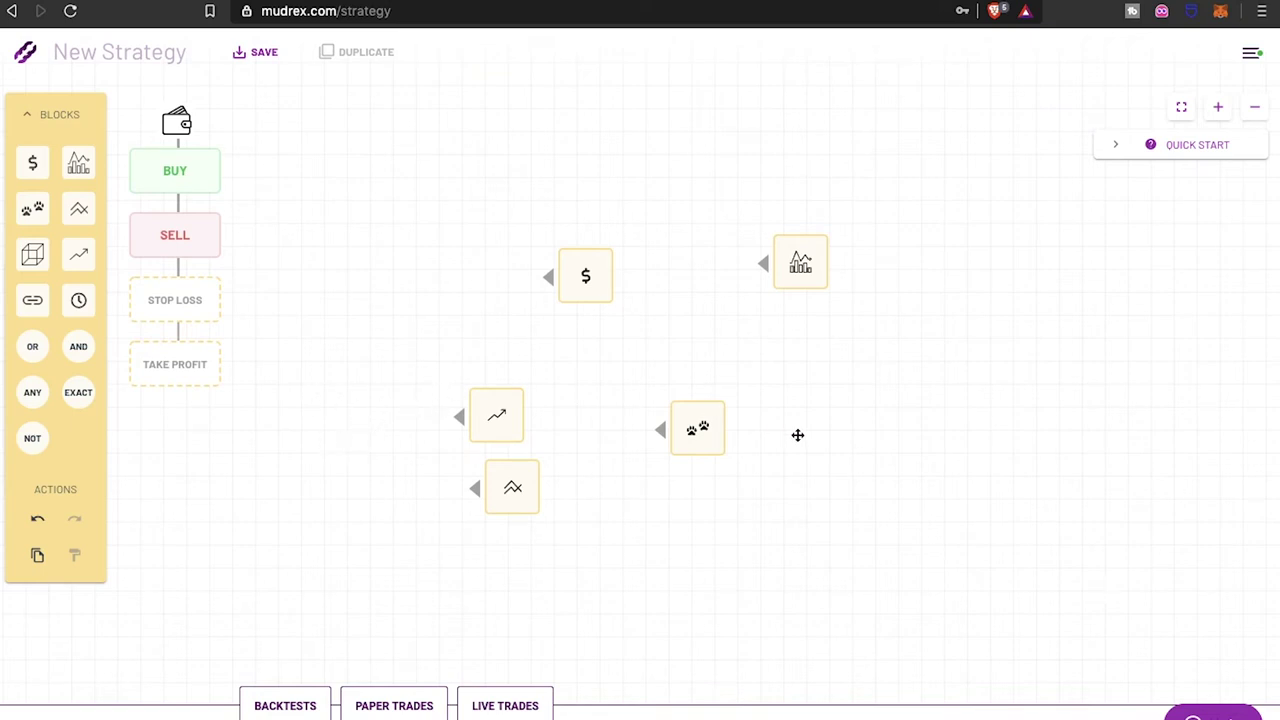
pyautogui.hscroll(-5, 959, 342)
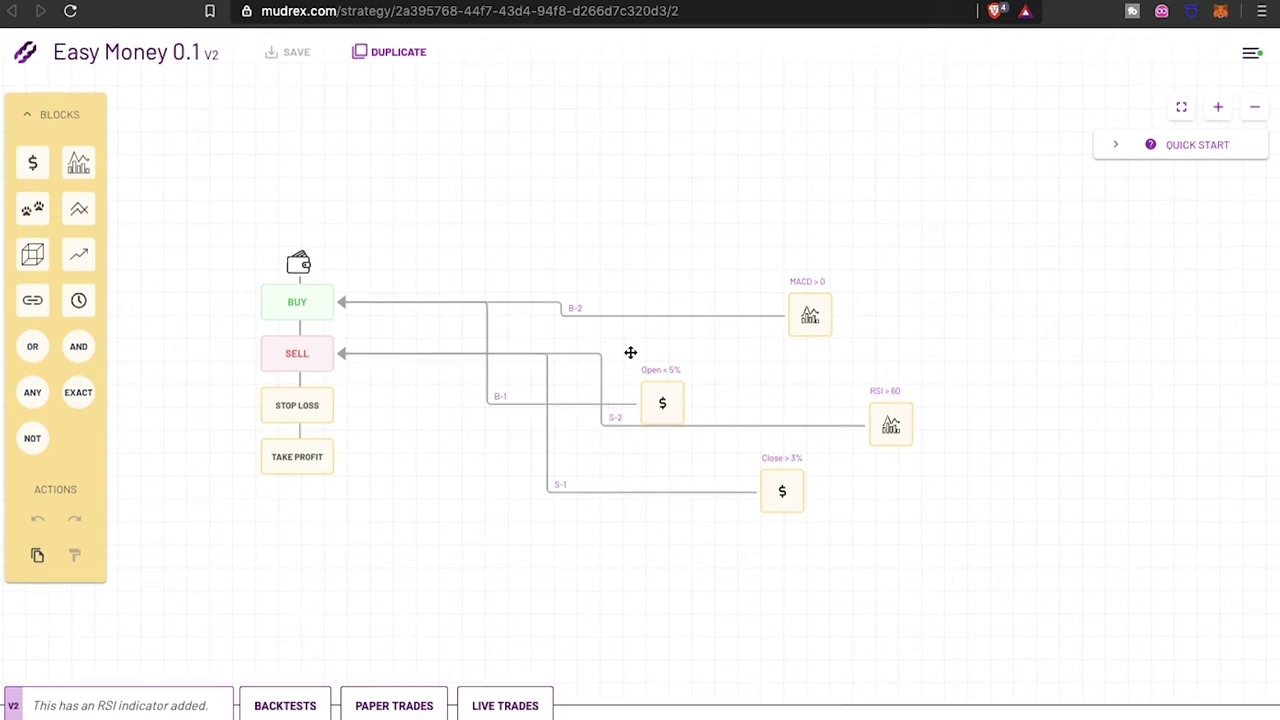
# Open Easy Money 0.1's backtest results and expand the weekly BTC/USDT backtest.
pyautogui.click(303, 704)
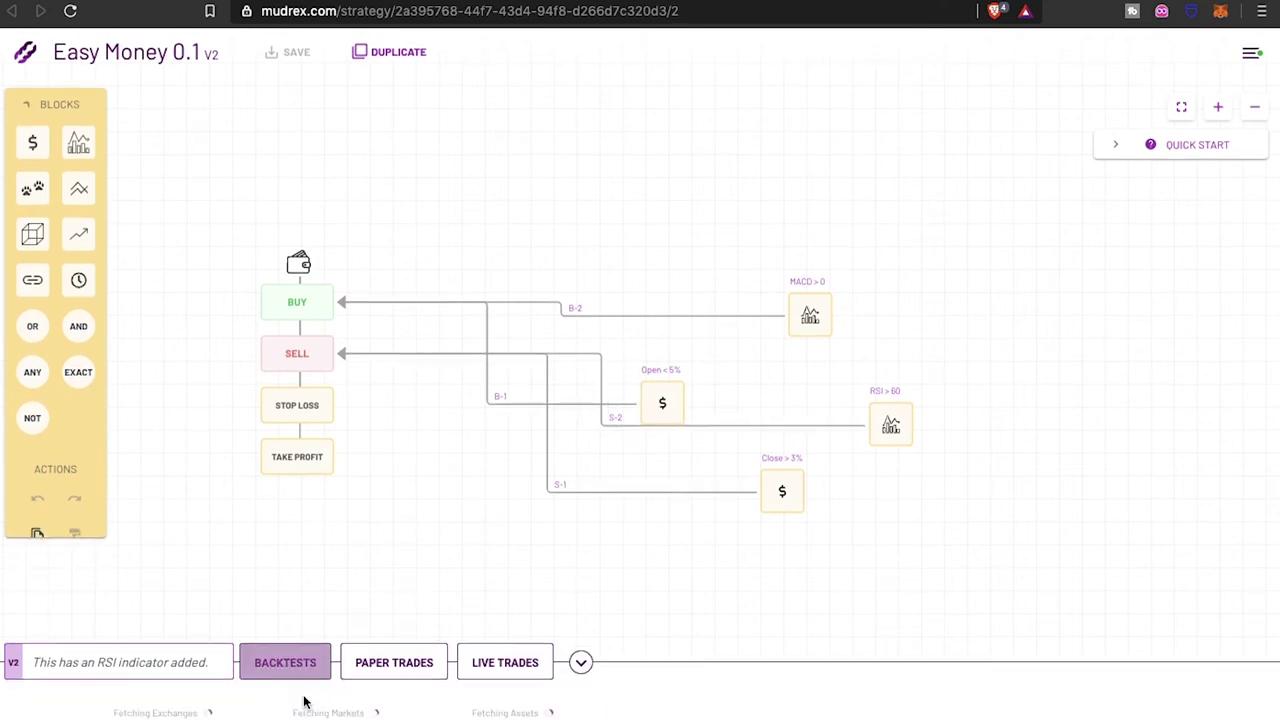
pyautogui.scroll(-5, 640, 444)
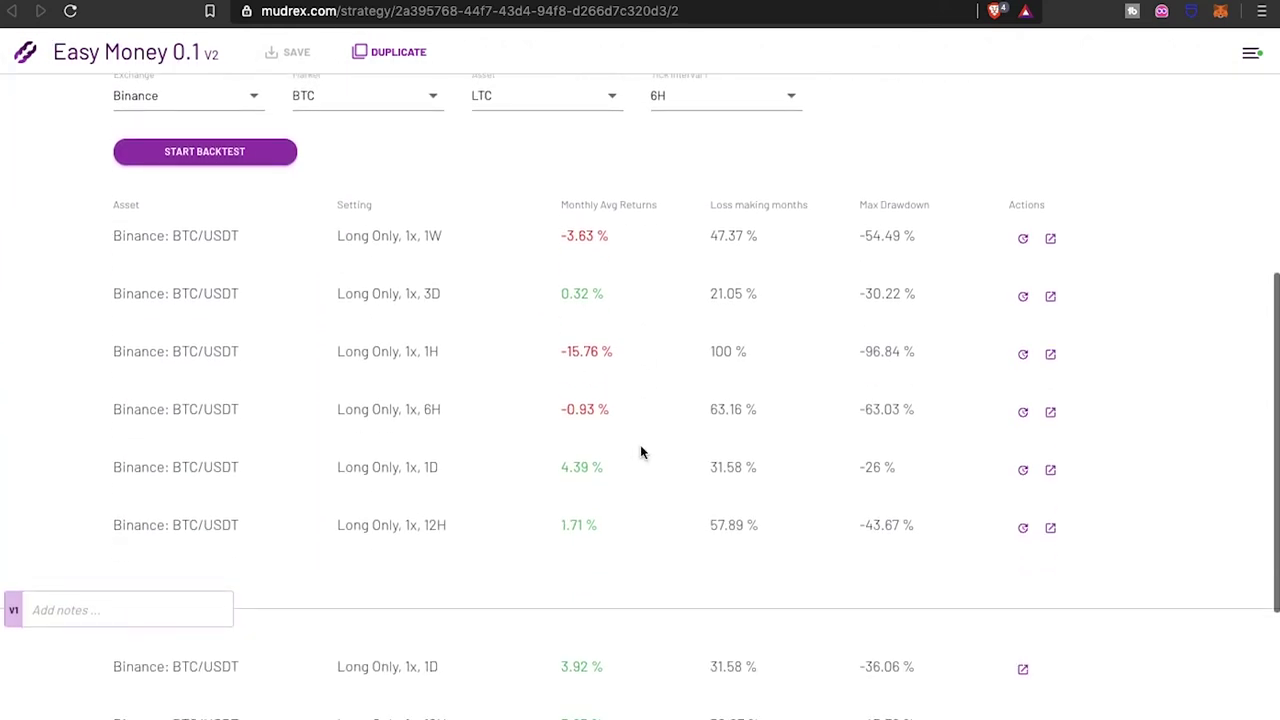
pyautogui.scroll(-1, 640, 450)
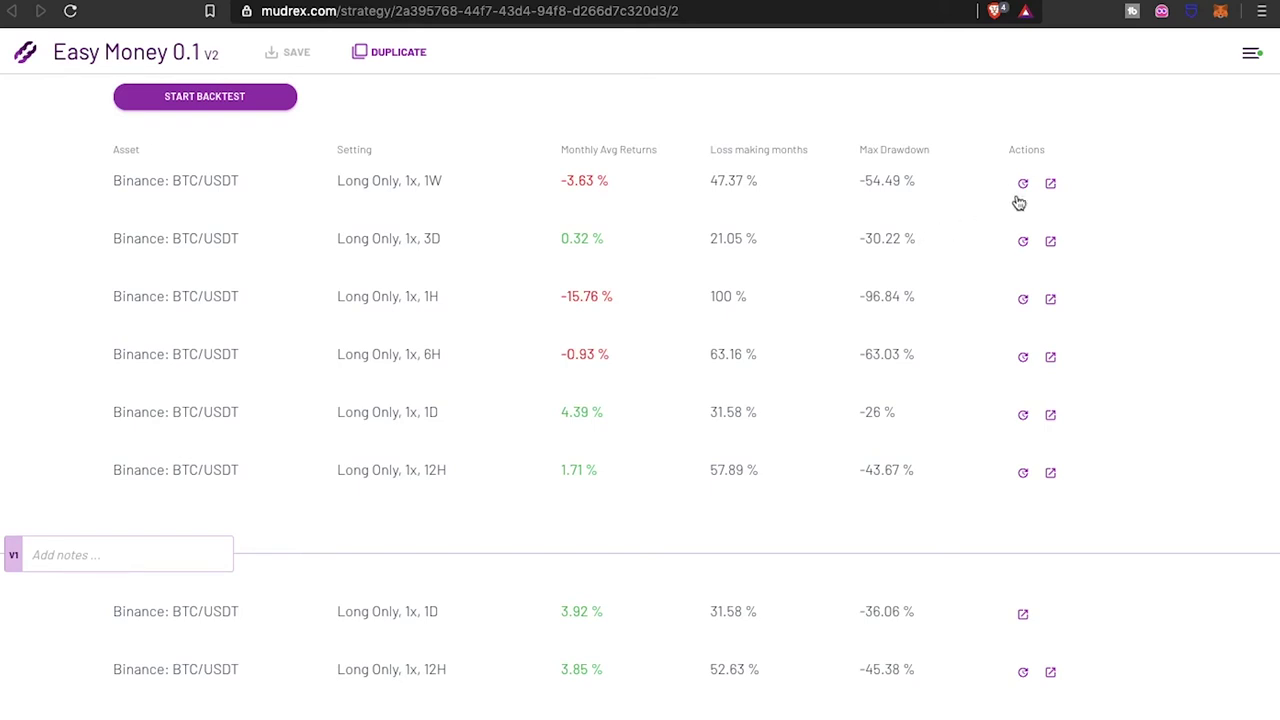
pyautogui.click(781, 191)
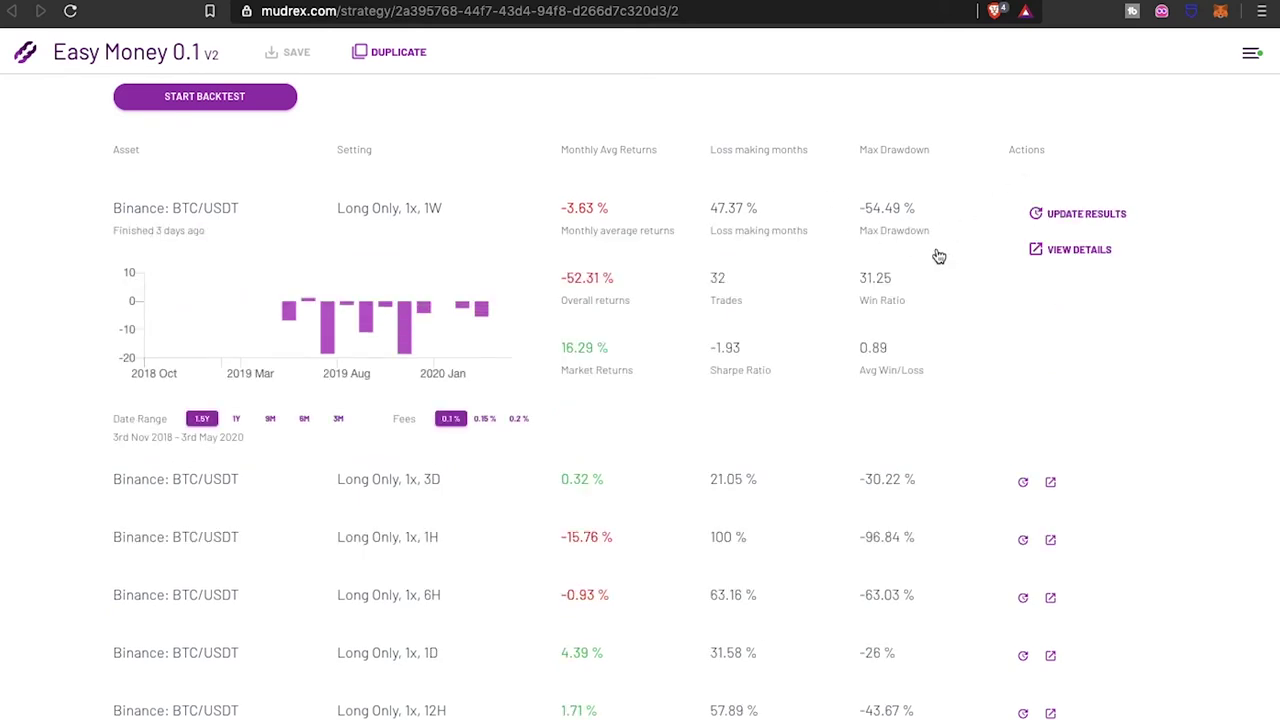
# Expand the earlier version's Long Only 1x 1D BTC/USDT backtest in the V1 table.
pyautogui.scroll(-2, 1024, 289)
pyautogui.scroll(-3, 1024, 289)
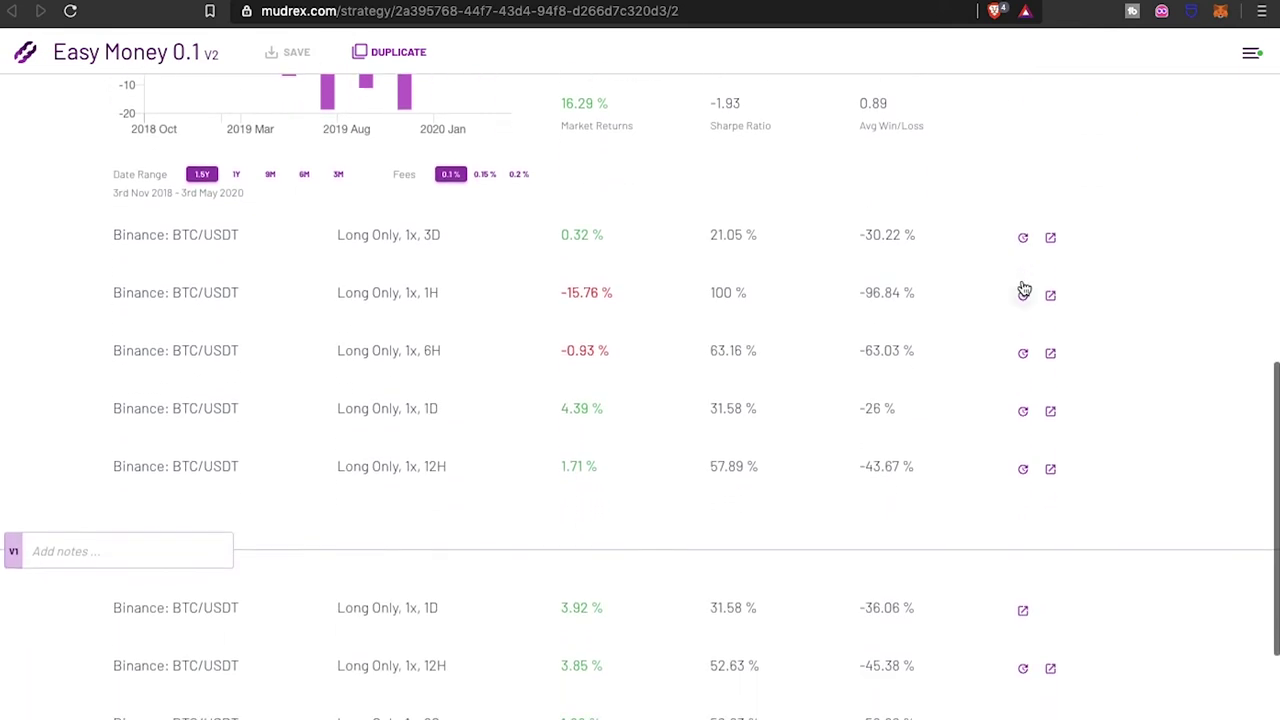
pyautogui.scroll(-5, 1021, 287)
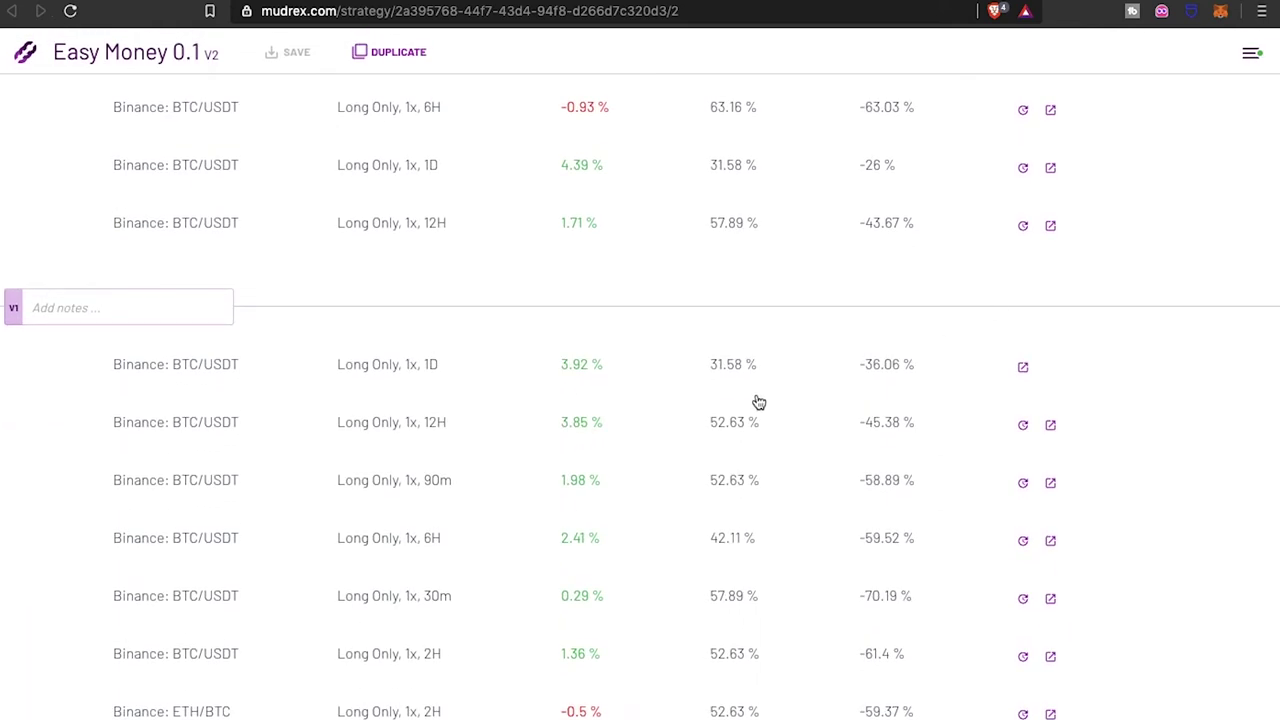
pyautogui.click(733, 367)
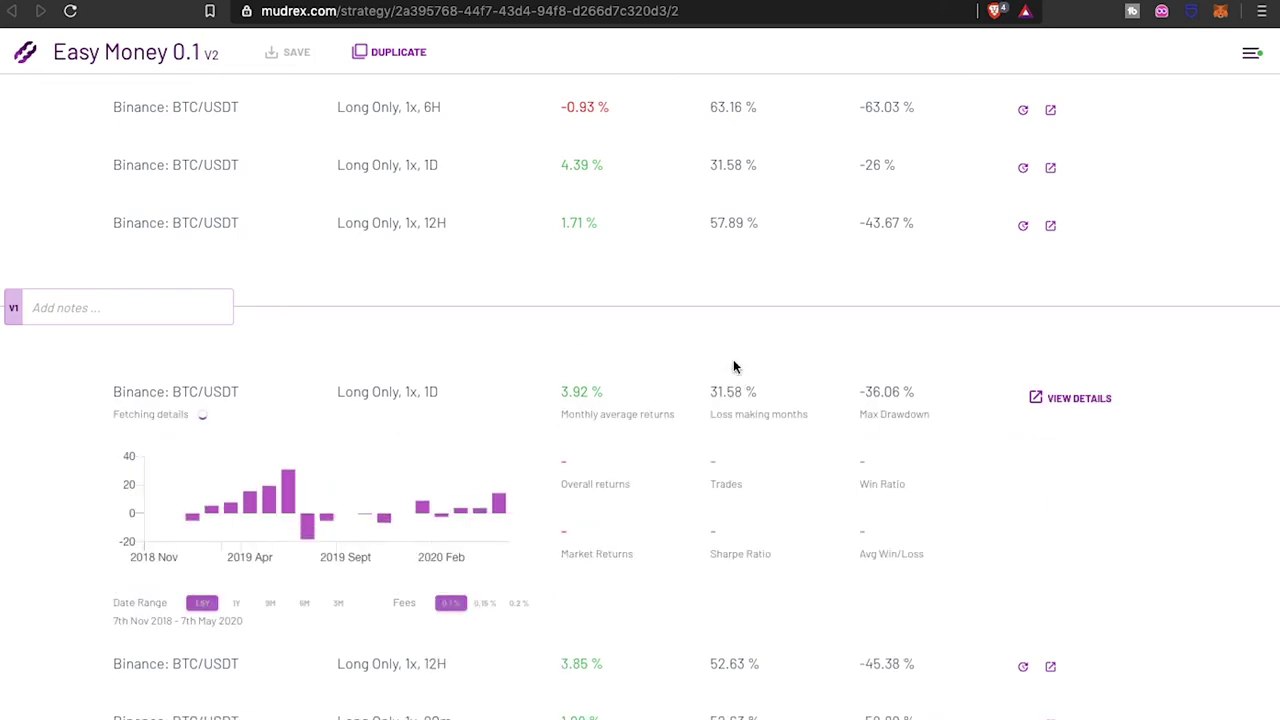
pyautogui.click(1063, 401)
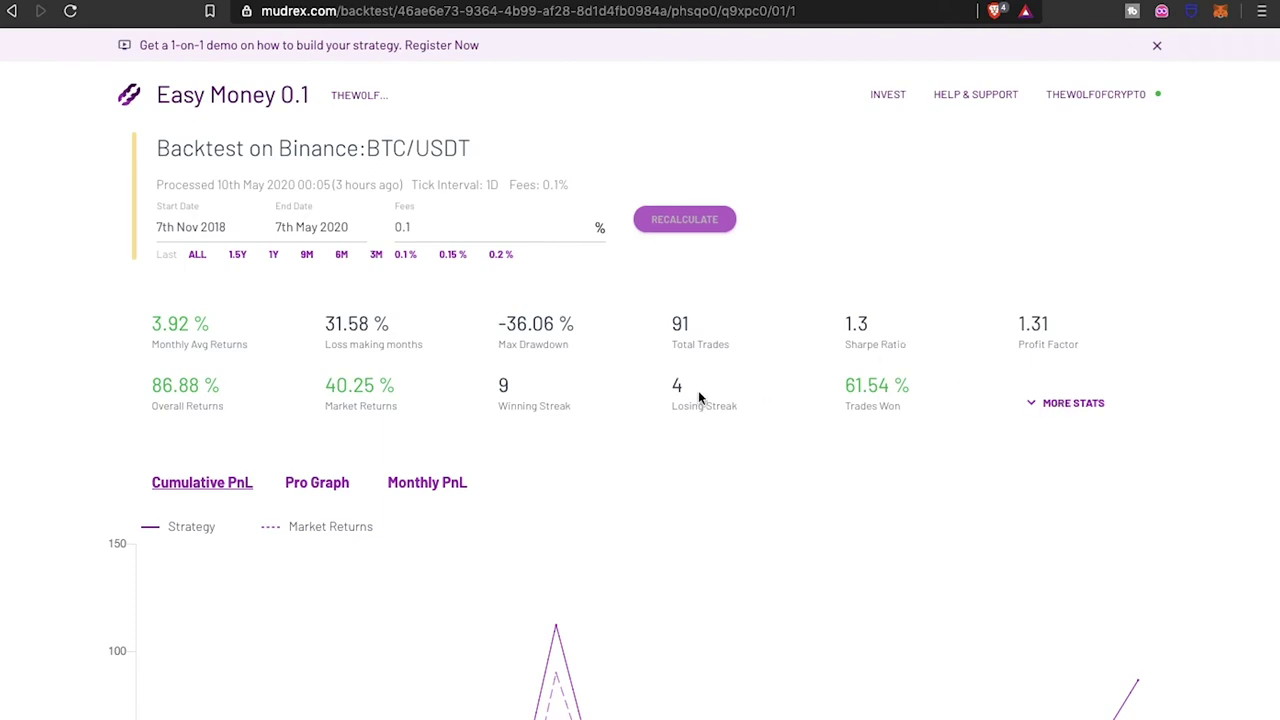
# Show MORE STATS on the 1D report and scroll down to the Cumulative PnL chart.
pyautogui.click(1071, 403)
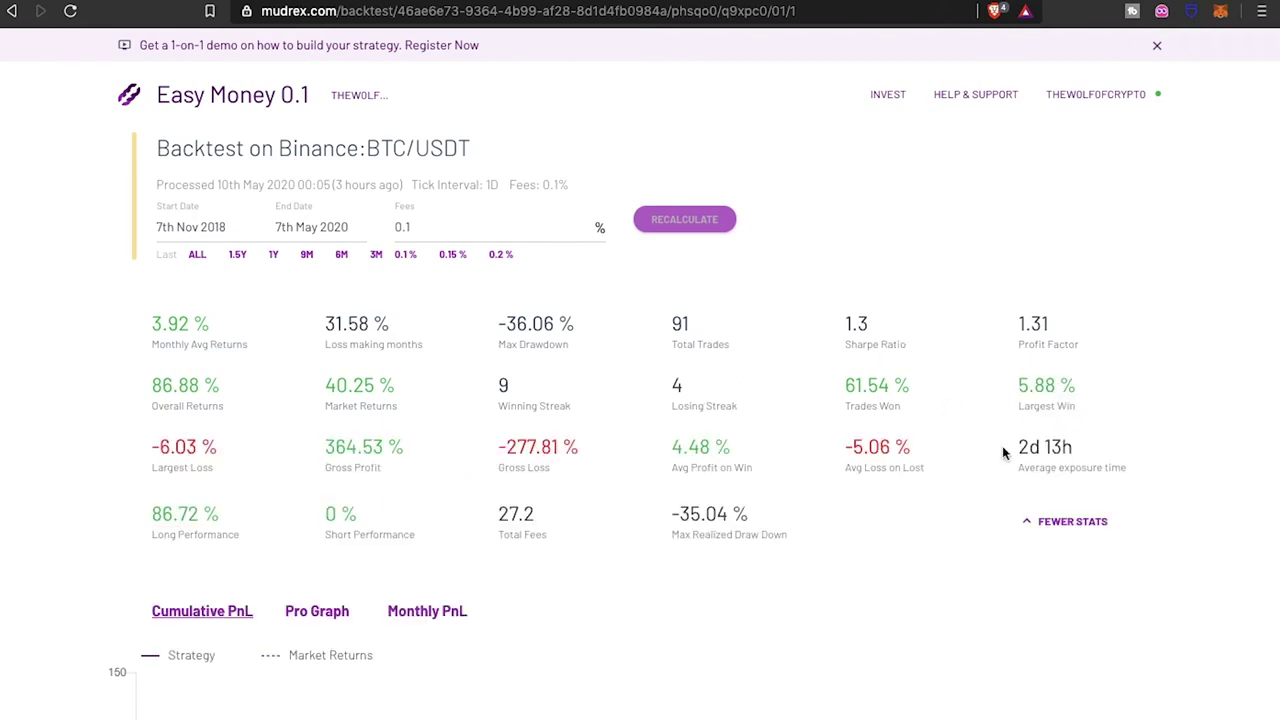
pyautogui.scroll(-2, 970, 415)
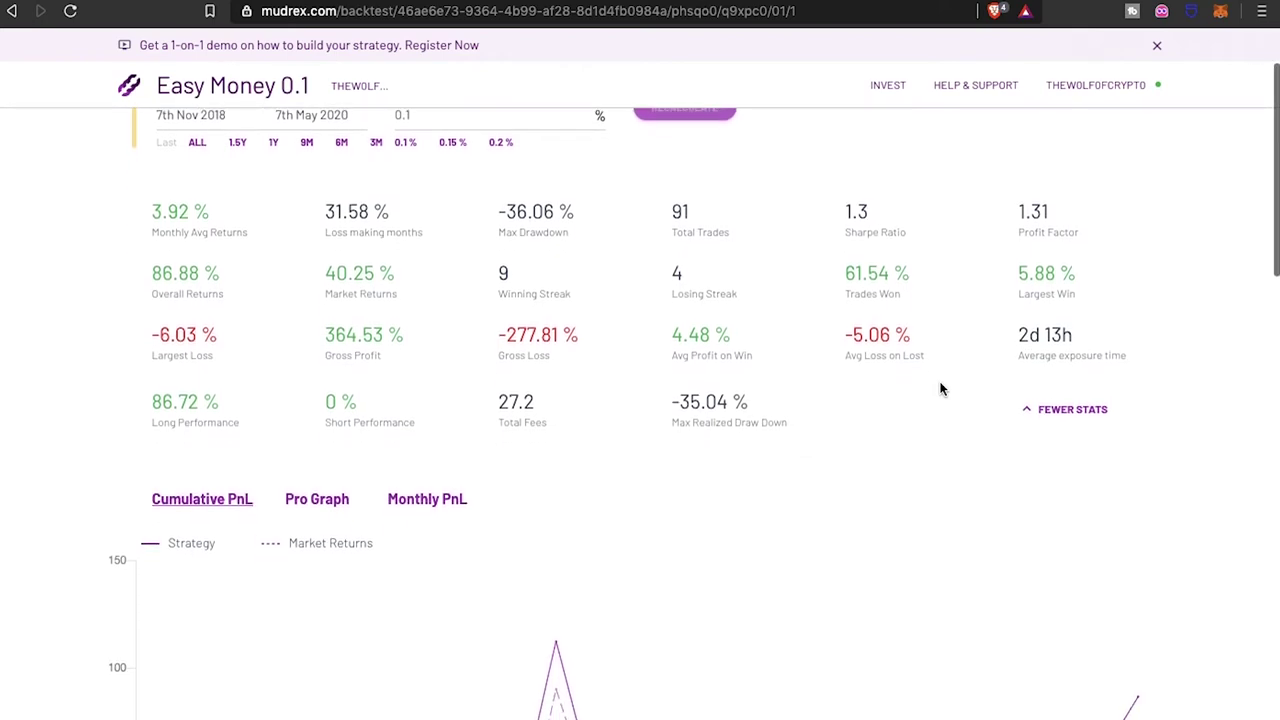
pyautogui.scroll(-5, 940, 389)
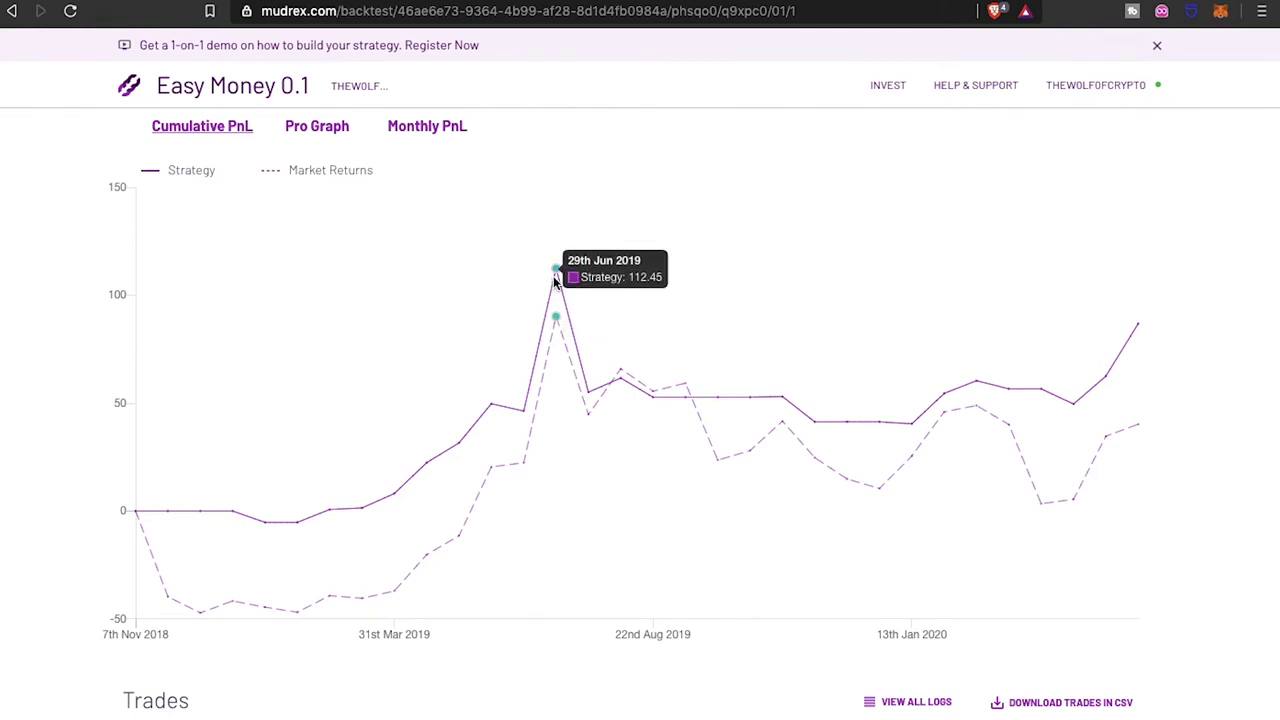
pyautogui.moveTo(556, 269)
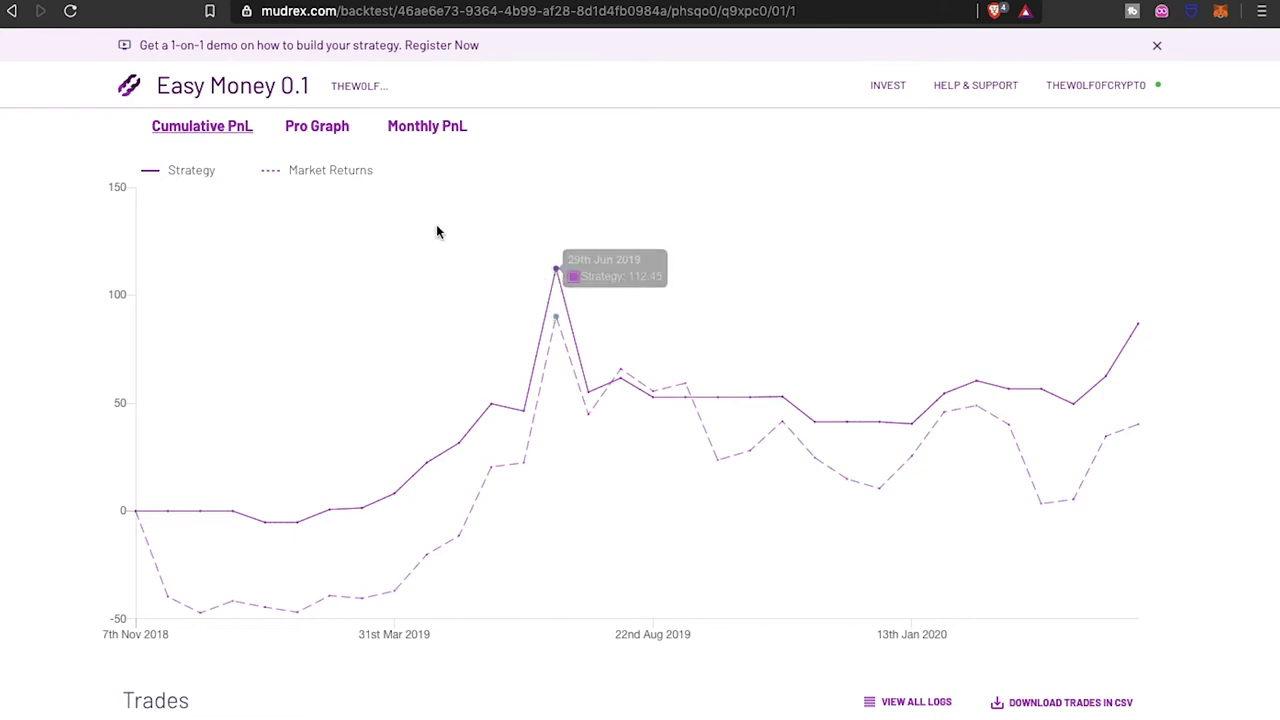
# View the BTC/USDT price chart on the Pro Graph tab.
pyautogui.click(340, 136)
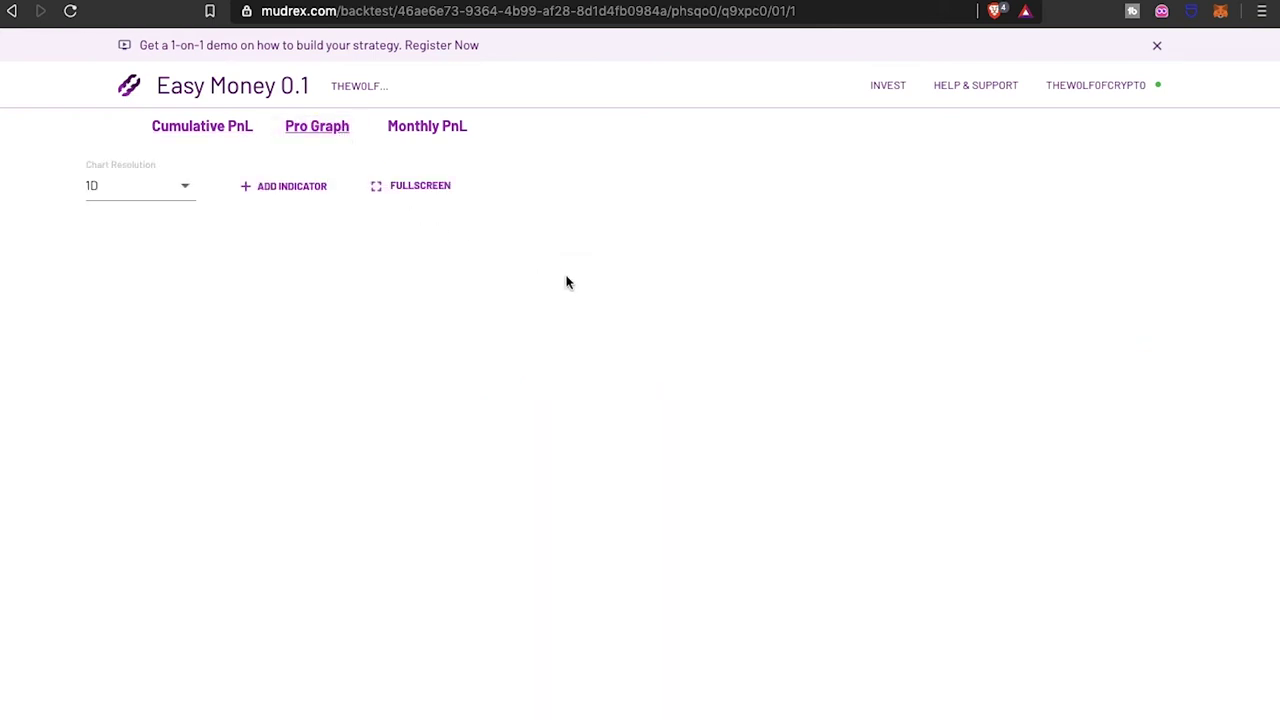
pyautogui.scroll(-1, 569, 284)
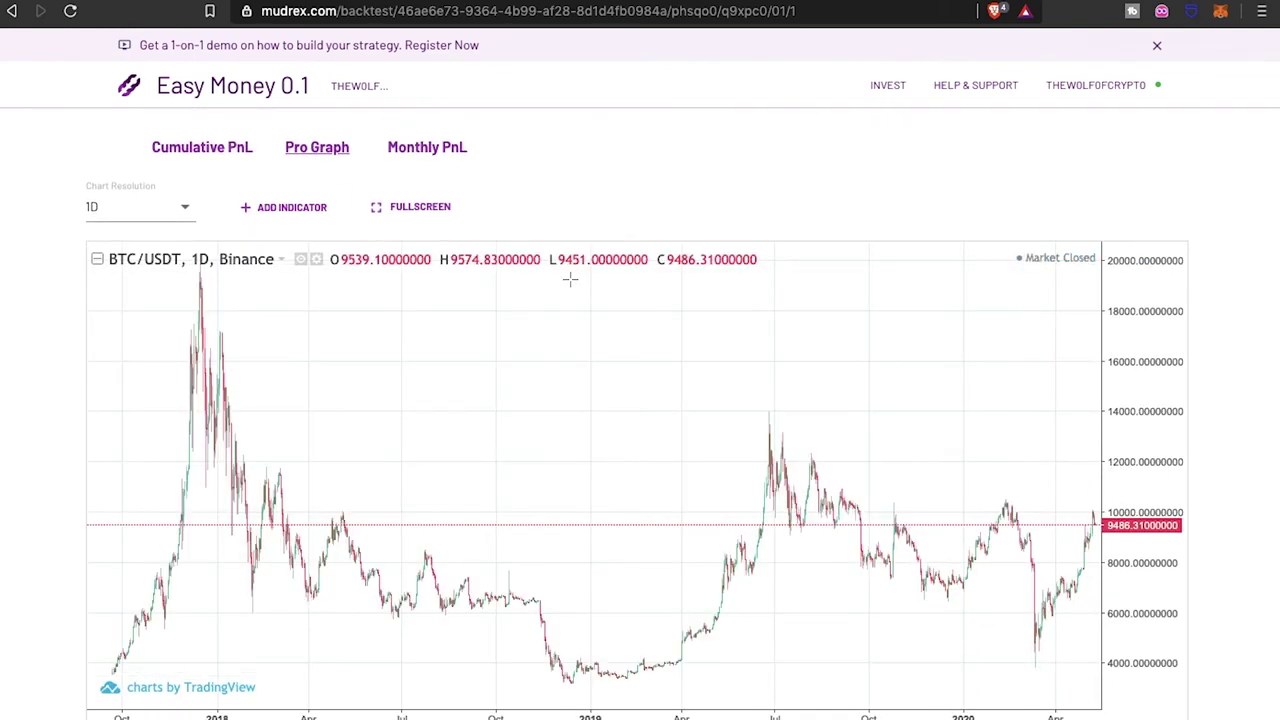
pyautogui.scroll(1, 570, 280)
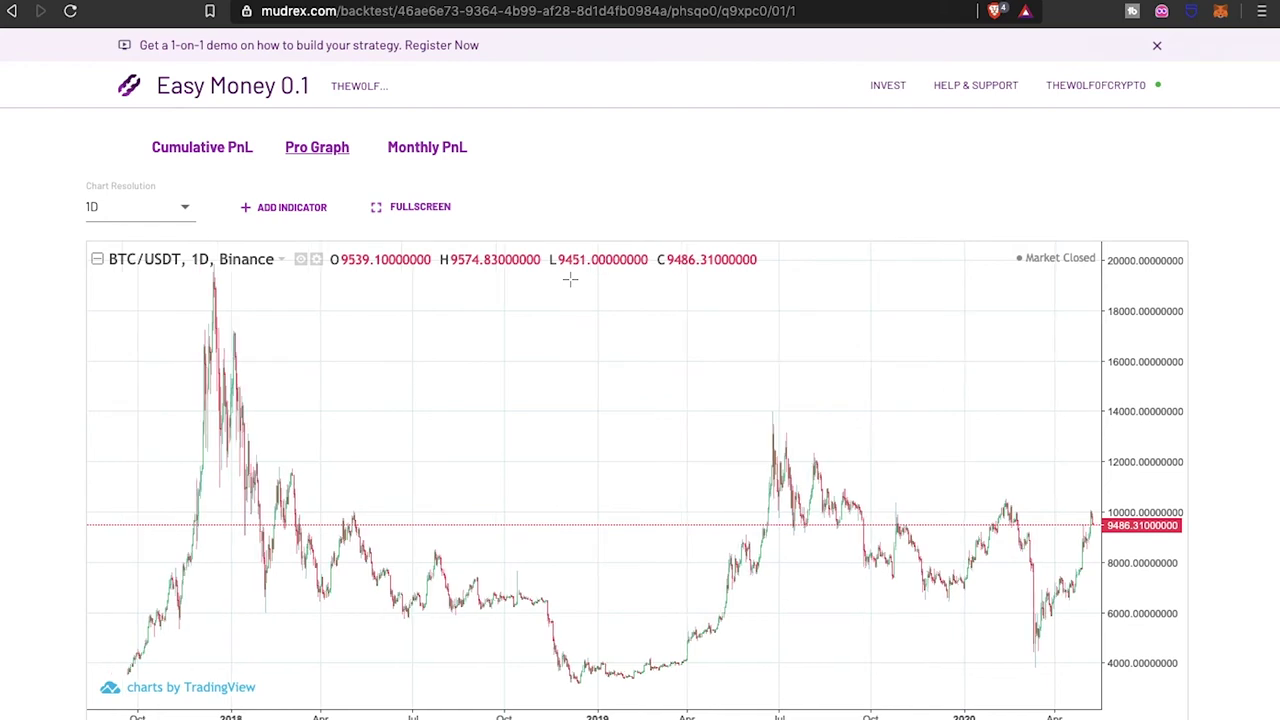
# Review the monthly PnL and Trades table, then go back to My Strategies.
pyautogui.click(441, 151)
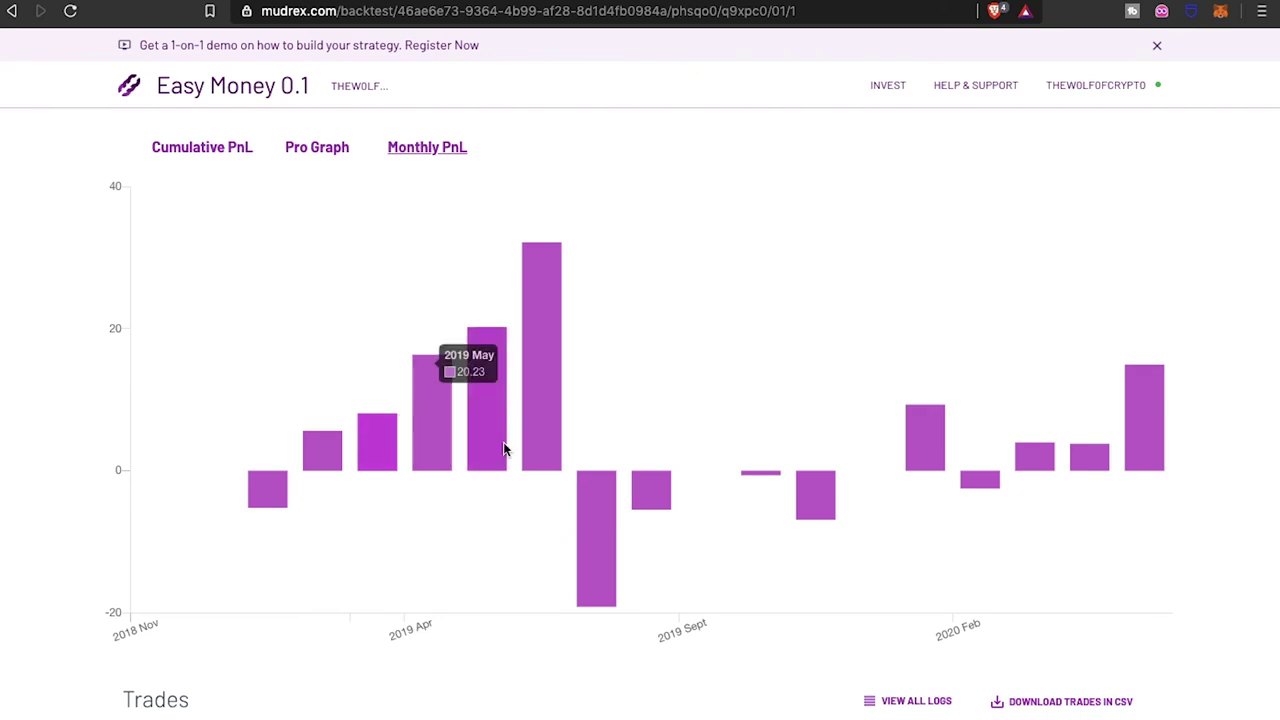
pyautogui.moveTo(487, 455)
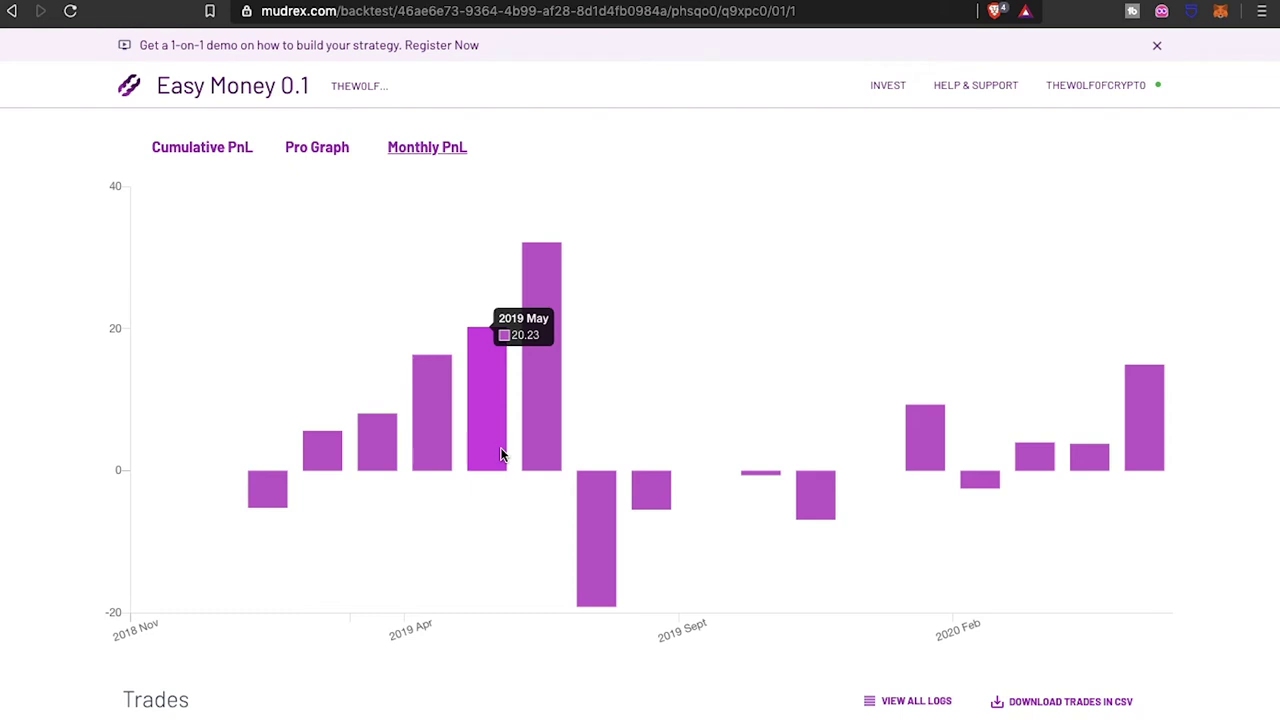
pyautogui.scroll(5, 757, 366)
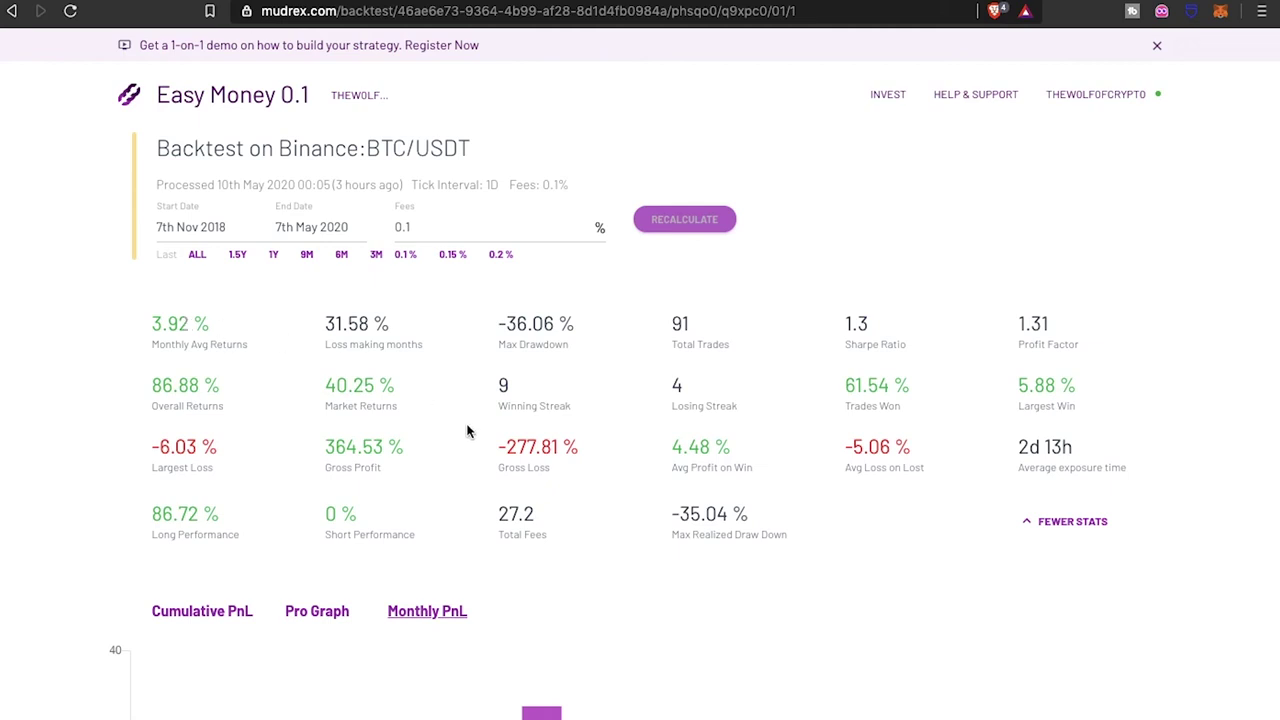
pyautogui.scroll(-5, 467, 431)
pyautogui.scroll(-5, 467, 431)
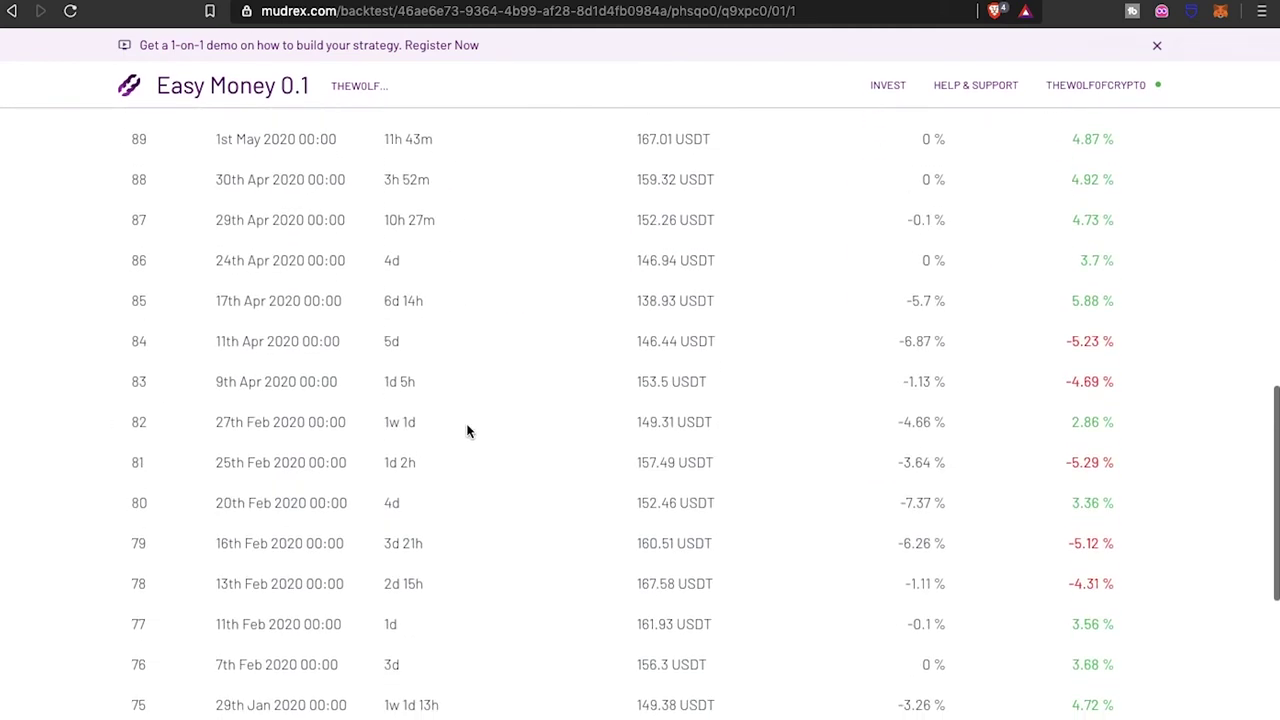
pyautogui.scroll(2, 467, 431)
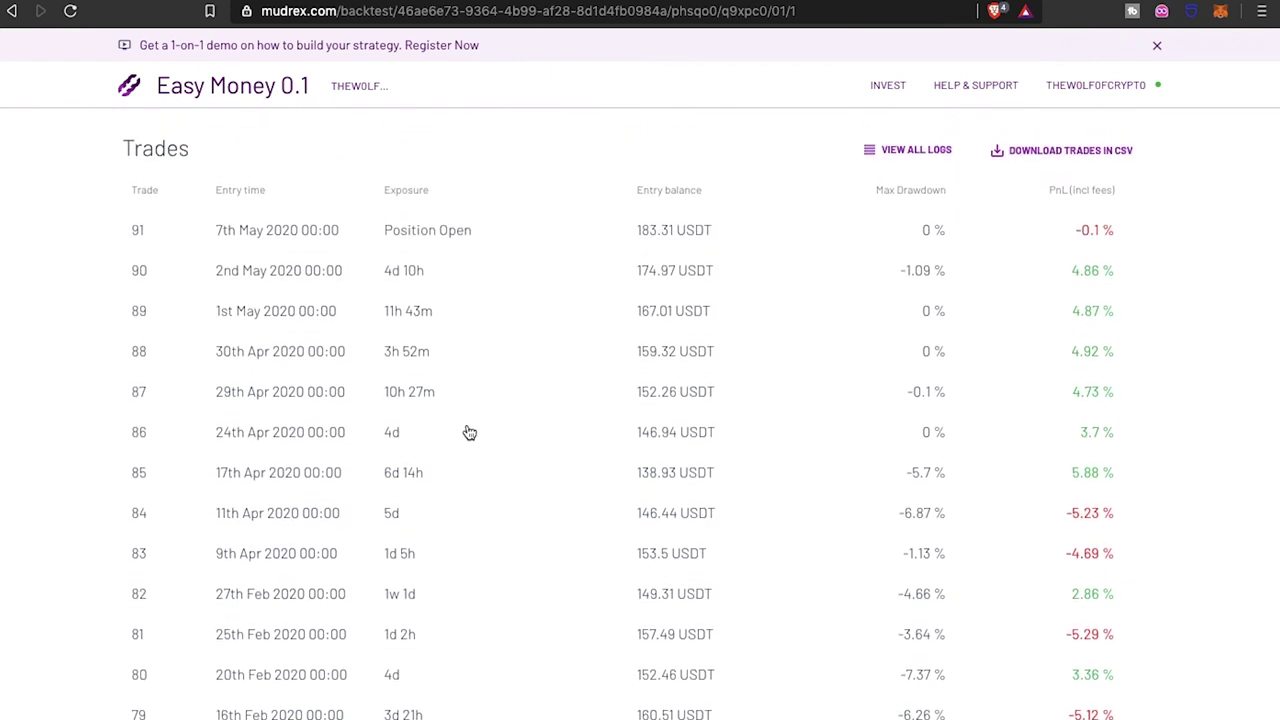
pyautogui.scroll(1, 469, 432)
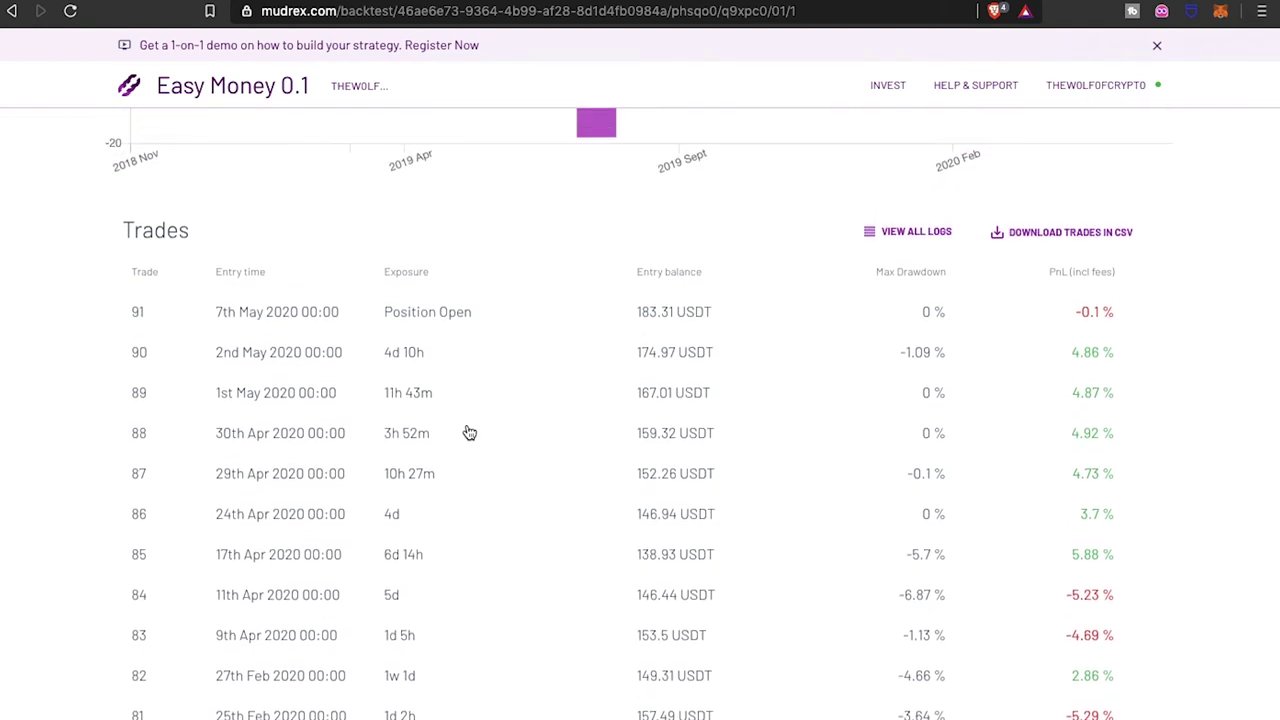
pyautogui.scroll(3, 469, 432)
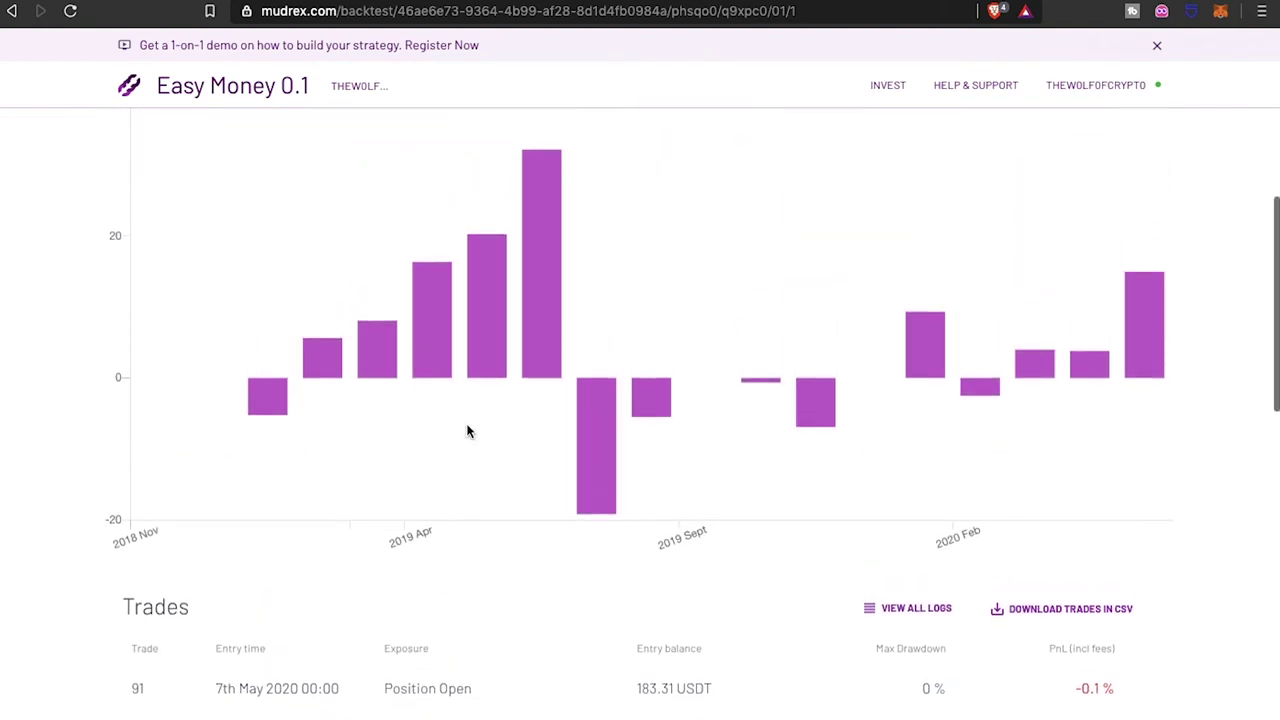
pyautogui.scroll(2, 469, 432)
pyautogui.scroll(1, 469, 432)
pyautogui.scroll(3, 469, 432)
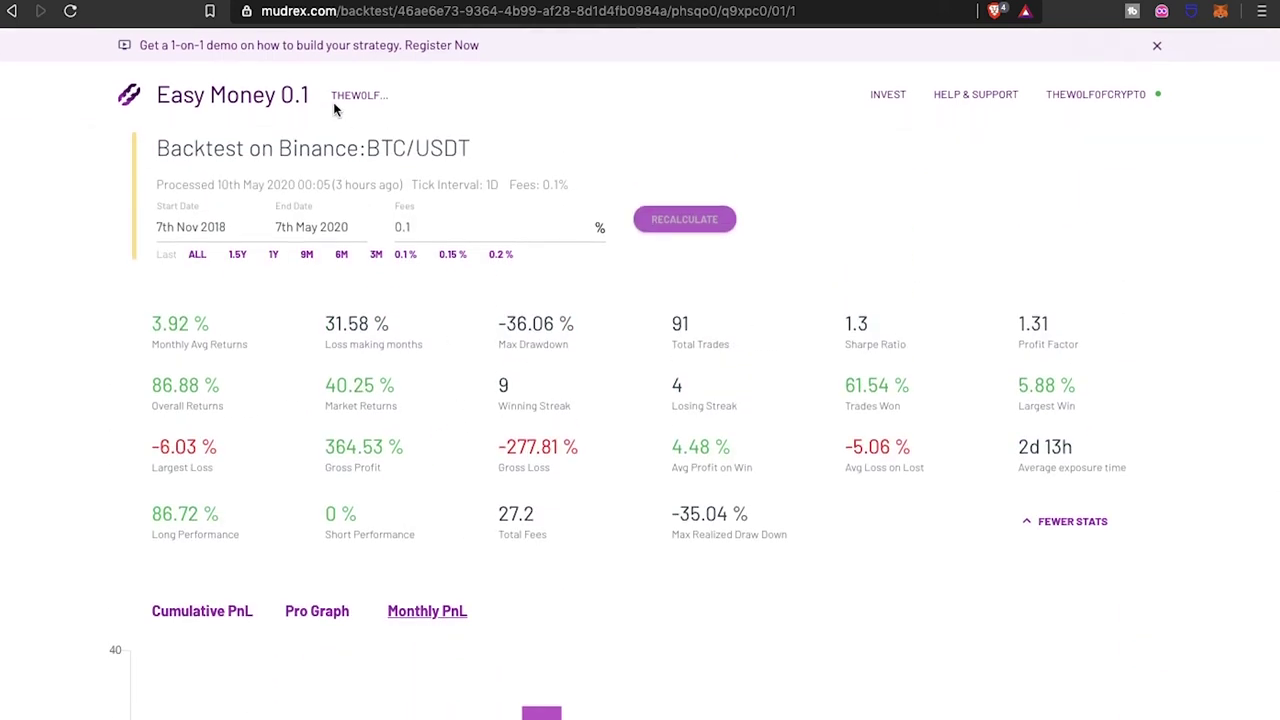
pyautogui.hotkey('alt', 'Left')
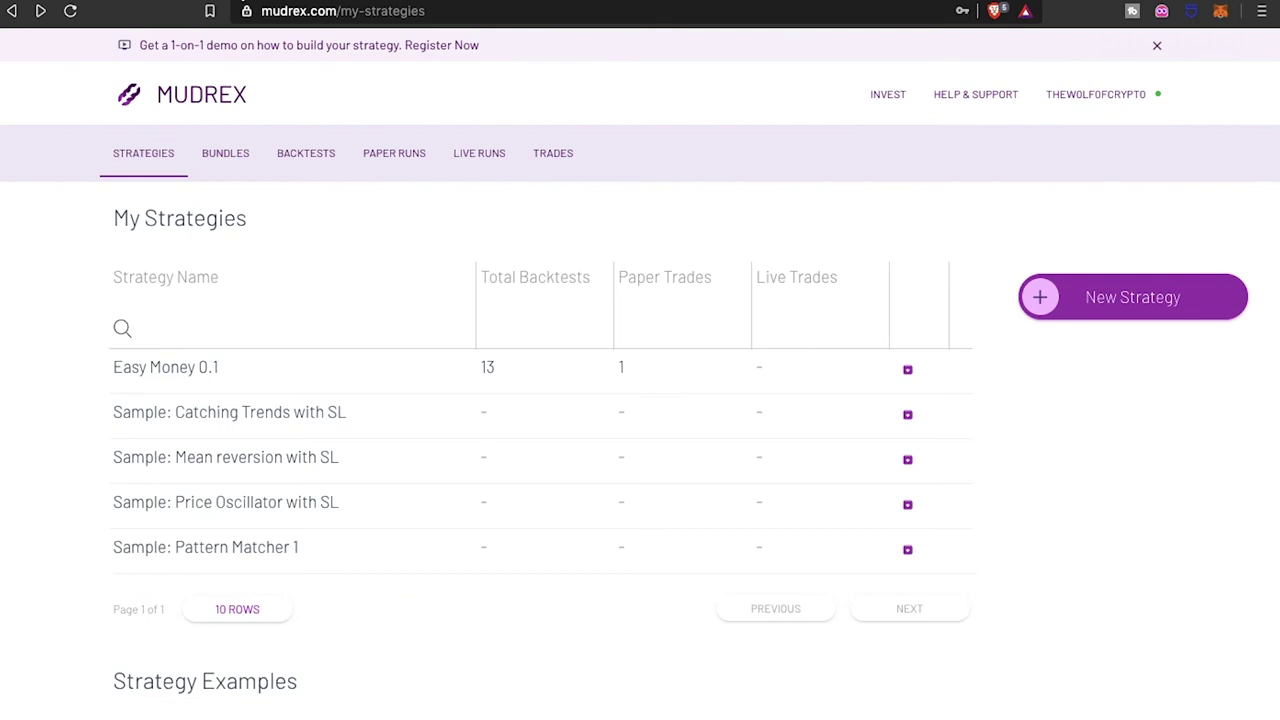
pyautogui.click(377, 155)
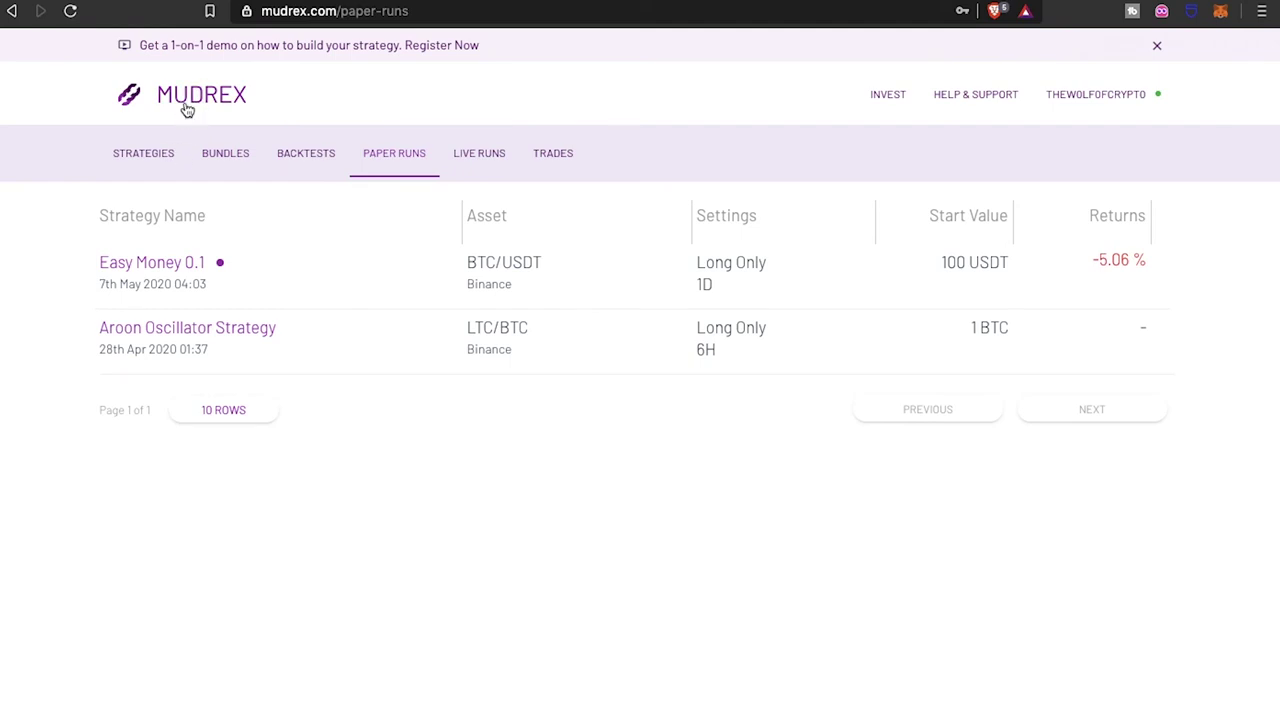
pyautogui.click(186, 110)
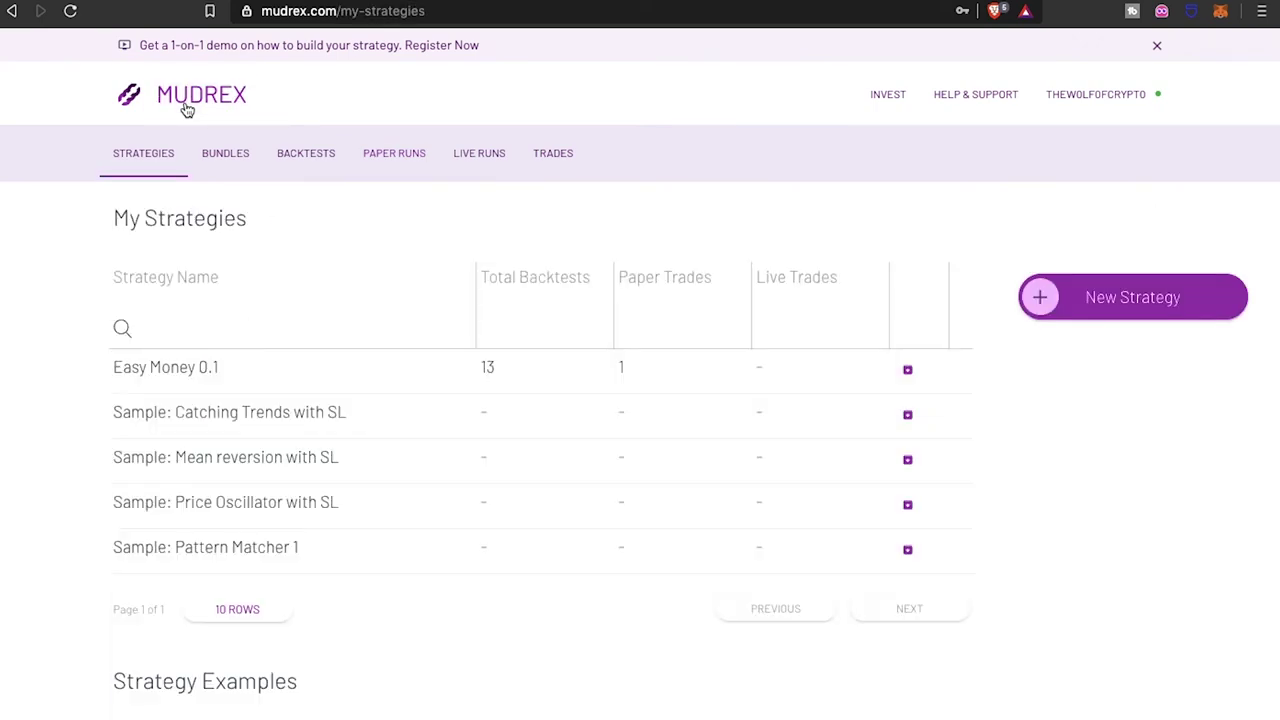